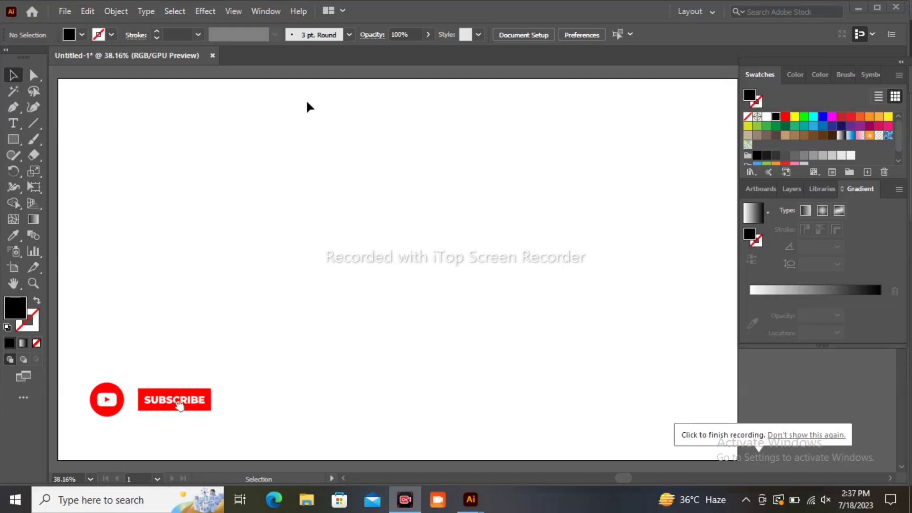
Step: Choose the Type tool to add text to the blank artboard
click(12, 123)
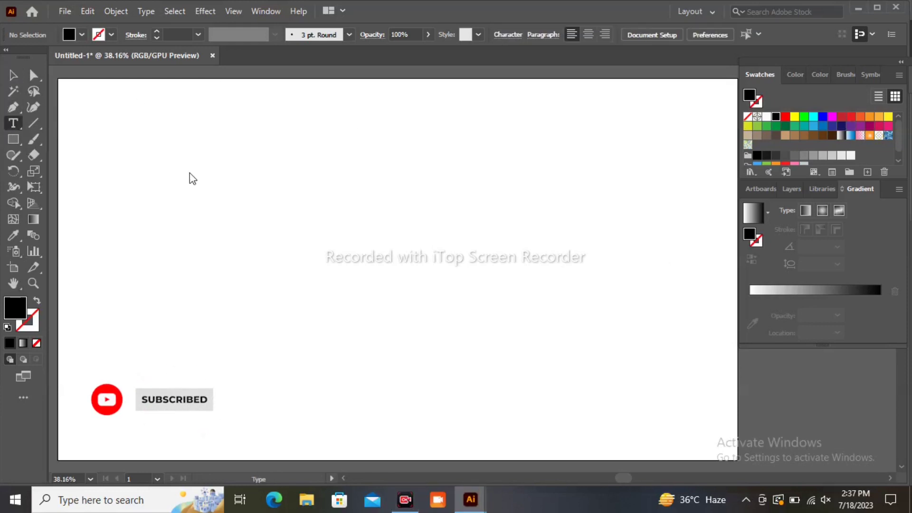
Step: Type a letter A, scale it up large, and keep Franklin Gothic Heavy as its font
click(278, 205)
key(BackSpace)
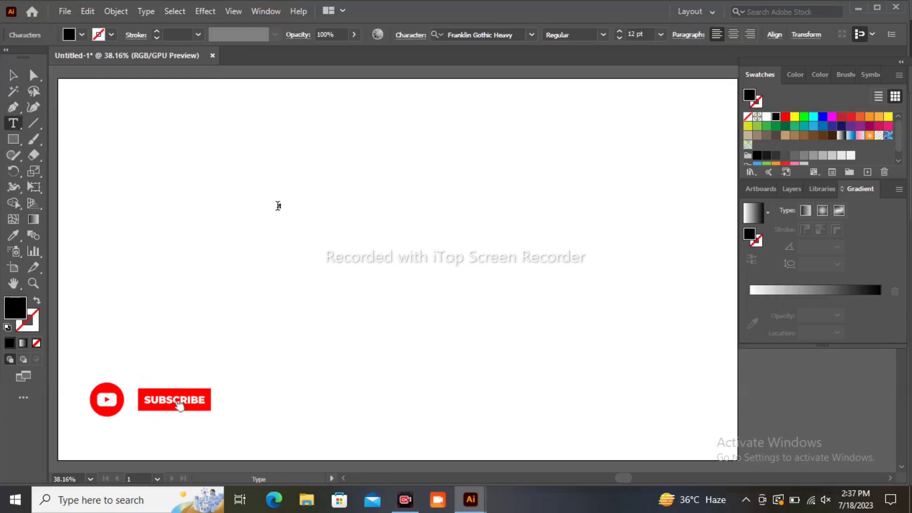
click(13, 75)
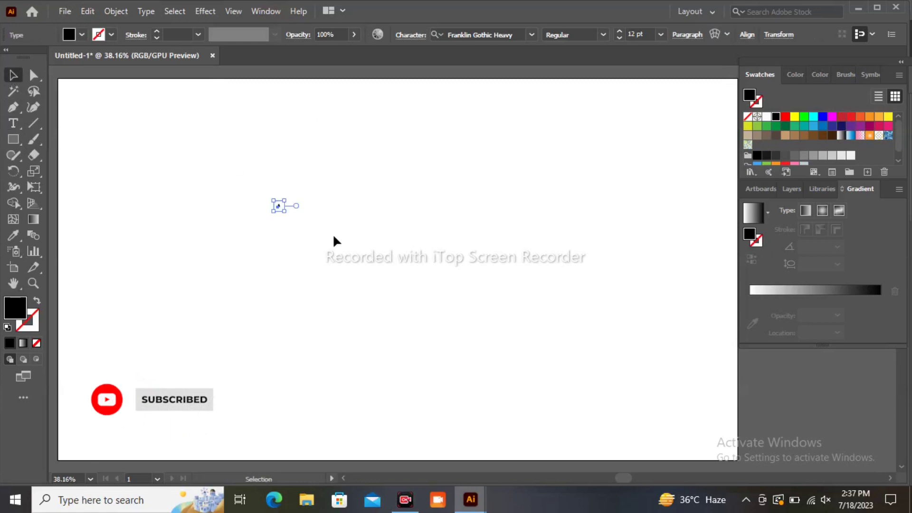
mouse_move(287, 214)
mouse_down()
mouse_move(397, 332)
mouse_move(423, 421)
mouse_up()
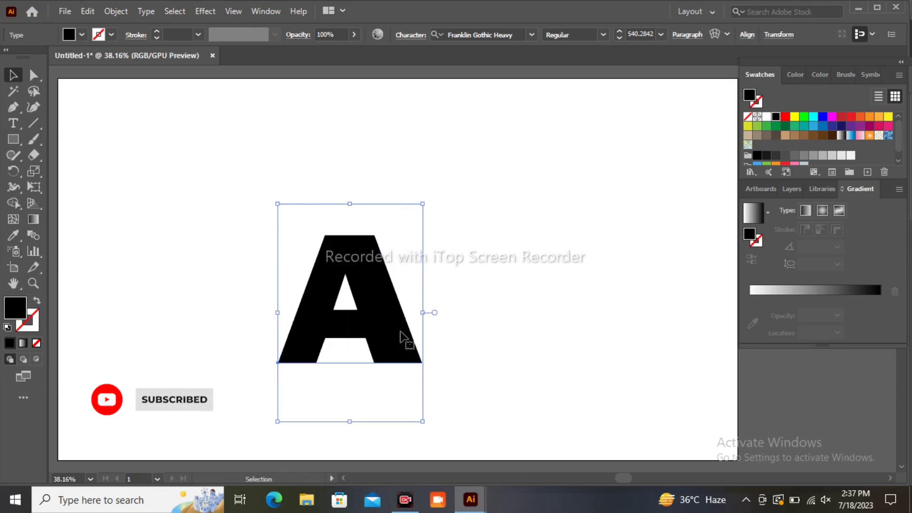
drag(401, 357, 397, 278)
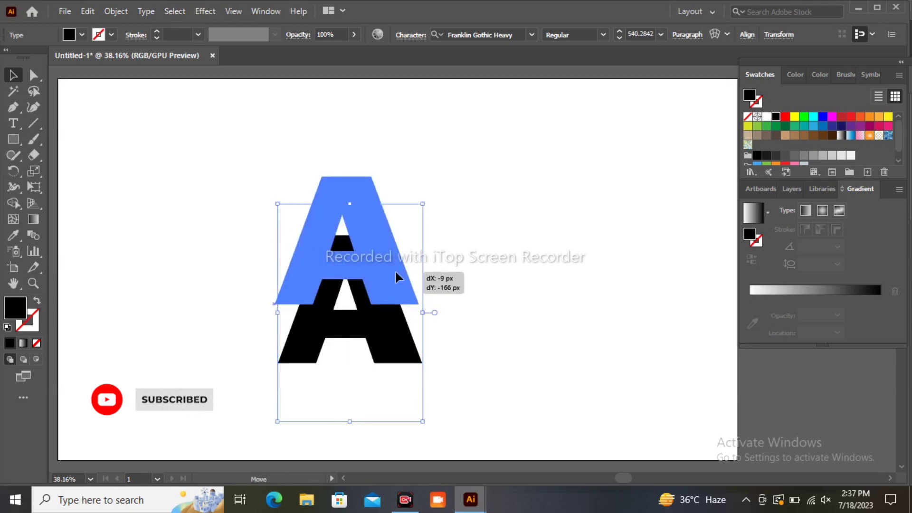
click(532, 35)
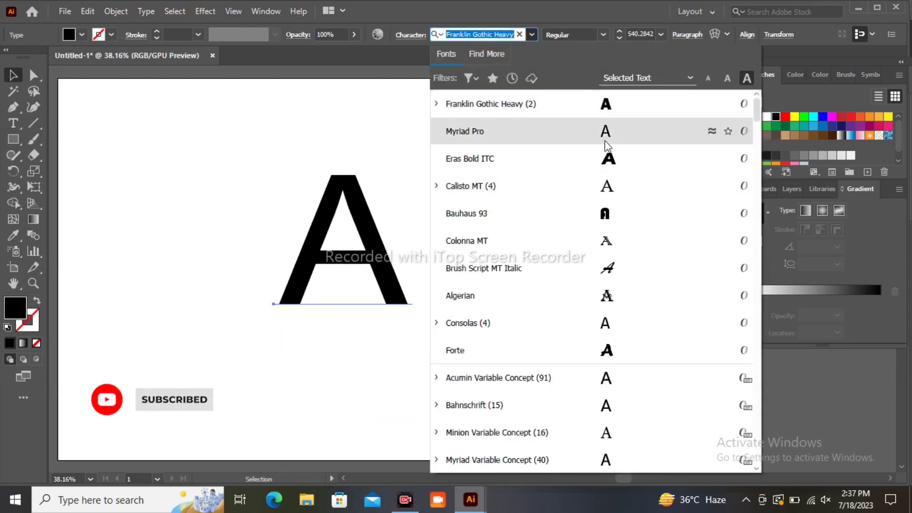
click(596, 105)
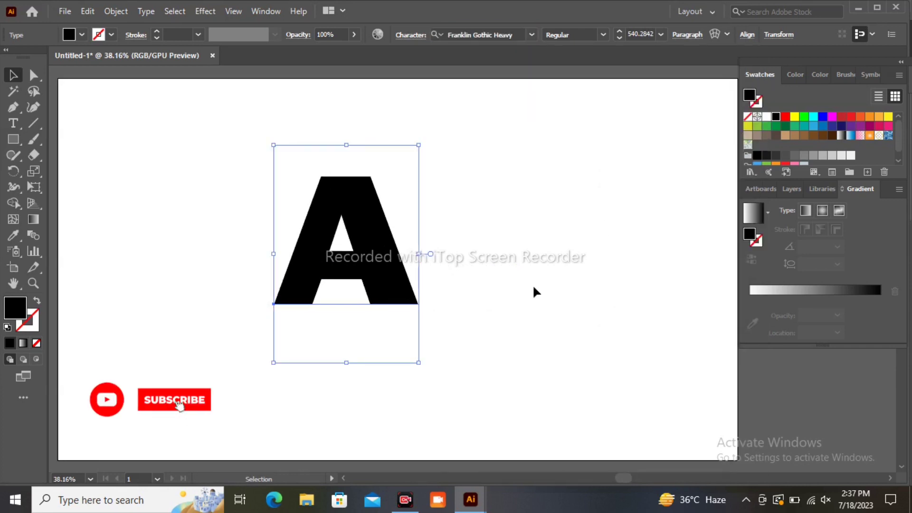
Step: Convert the letter A to outlines with Create Outlines
right_click(366, 261)
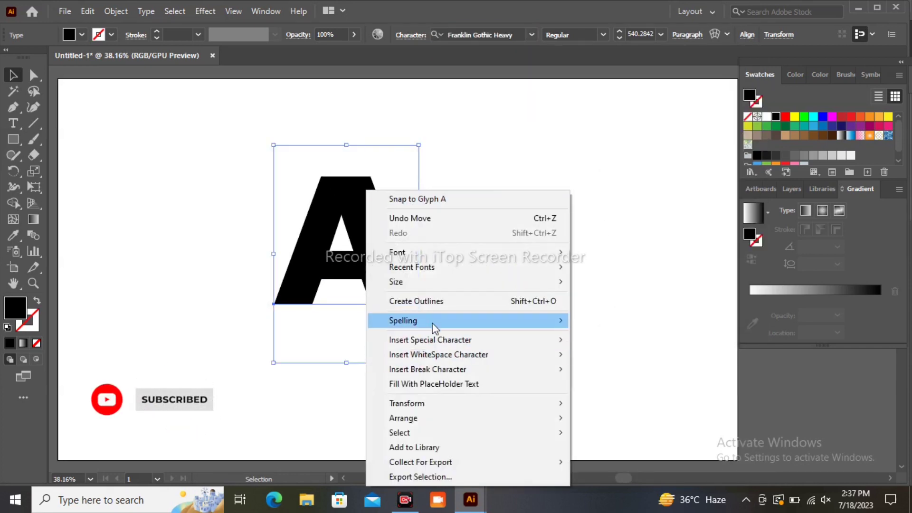
click(420, 301)
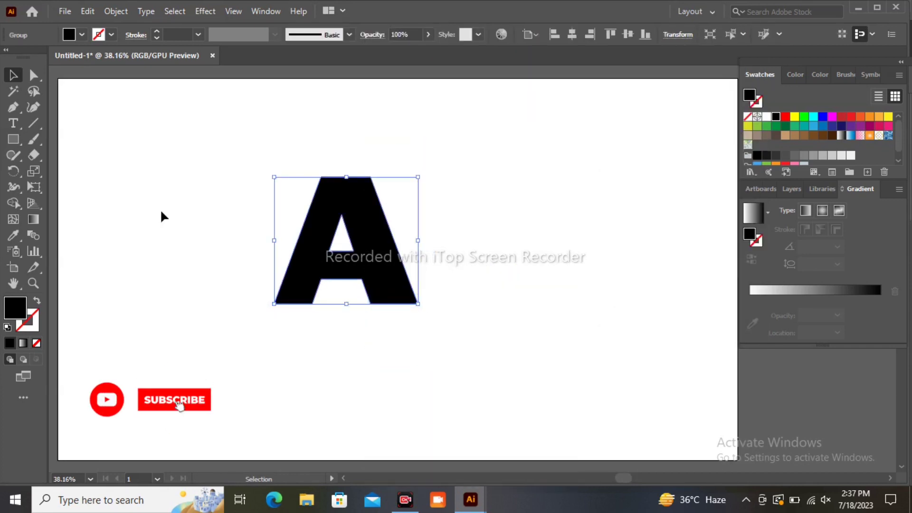
click(161, 209)
Step: Fill the outlined A with a light tan swatch instead of black
click(326, 208)
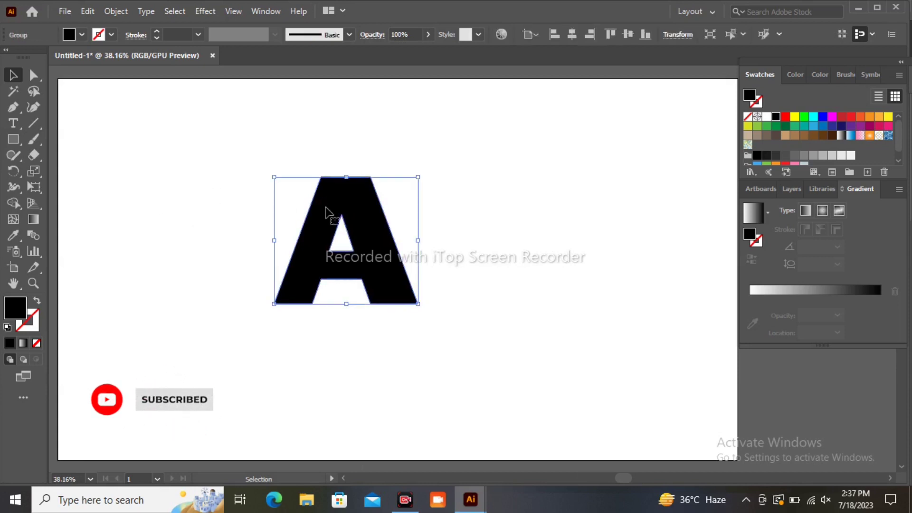
click(793, 135)
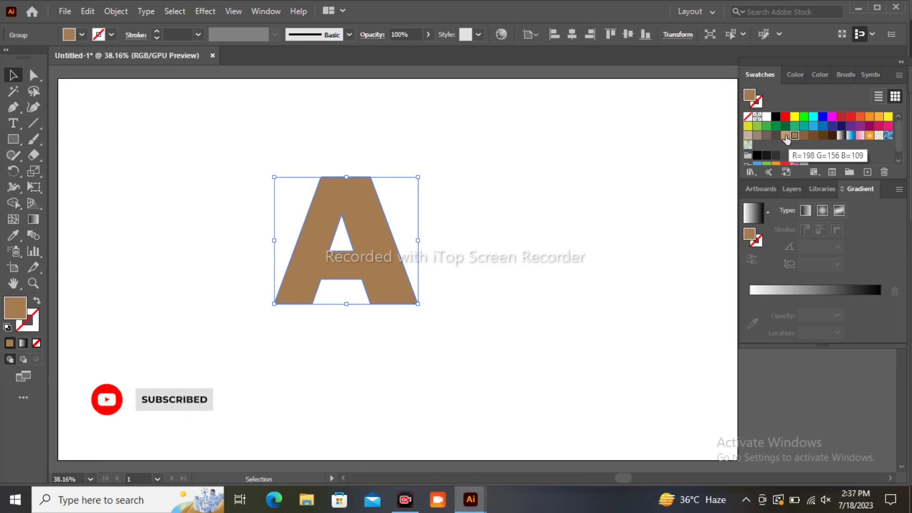
click(786, 136)
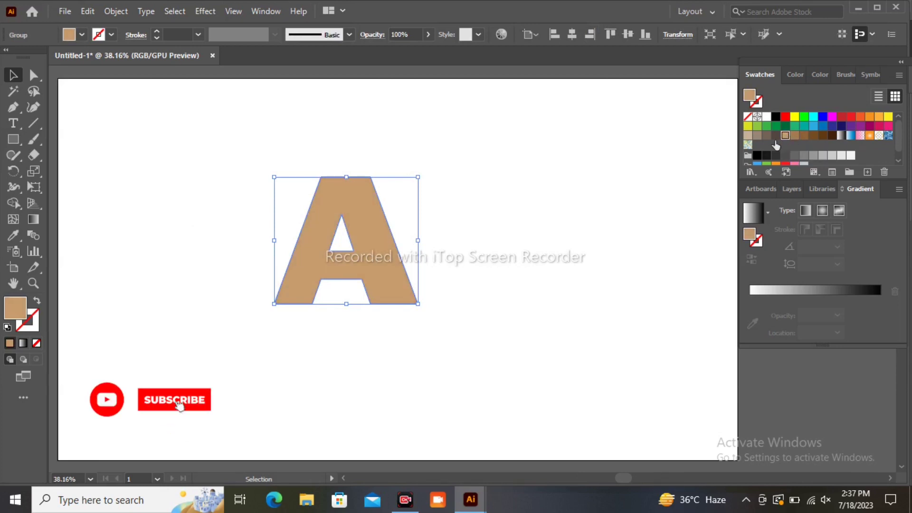
click(452, 244)
click(285, 216)
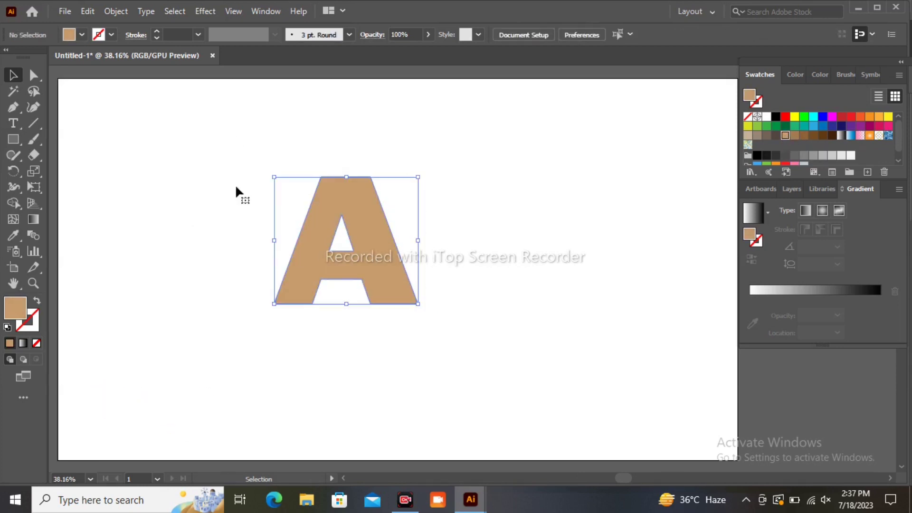
click(116, 111)
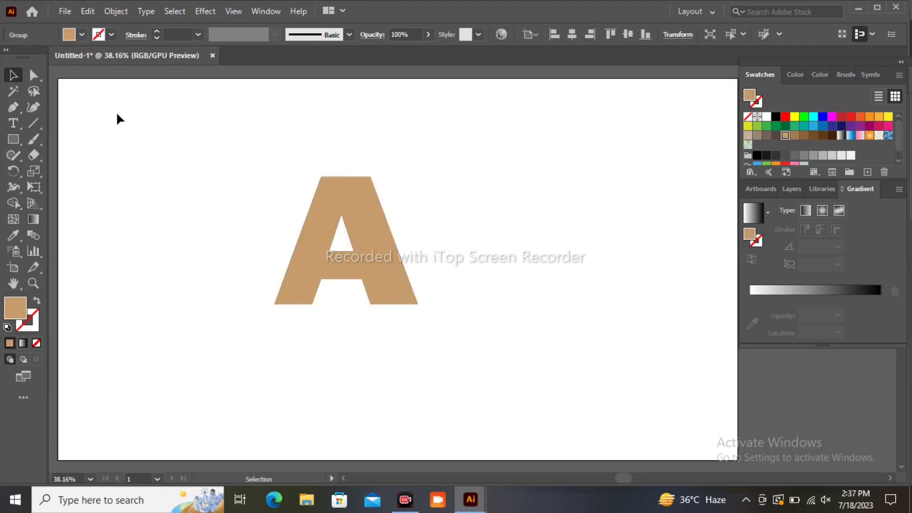
Step: Set up the Line Segment tool with a white stroke and no fill
click(31, 125)
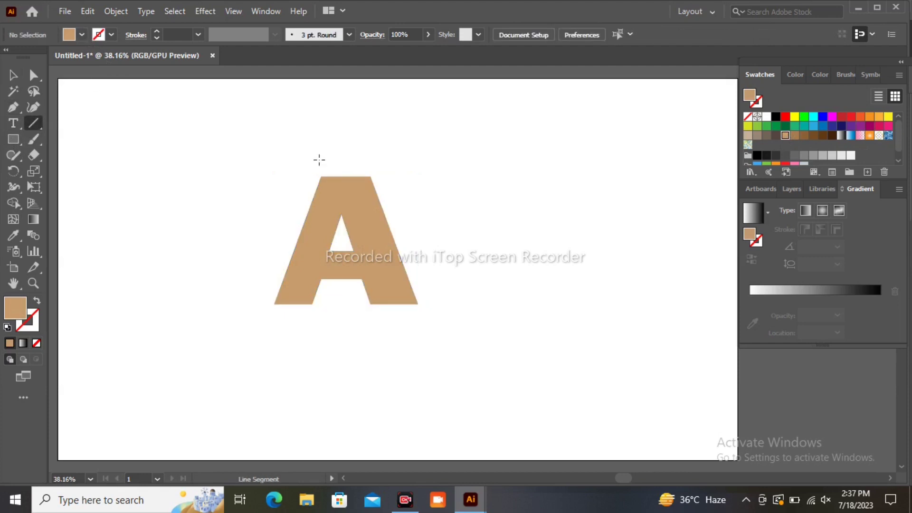
click(111, 35)
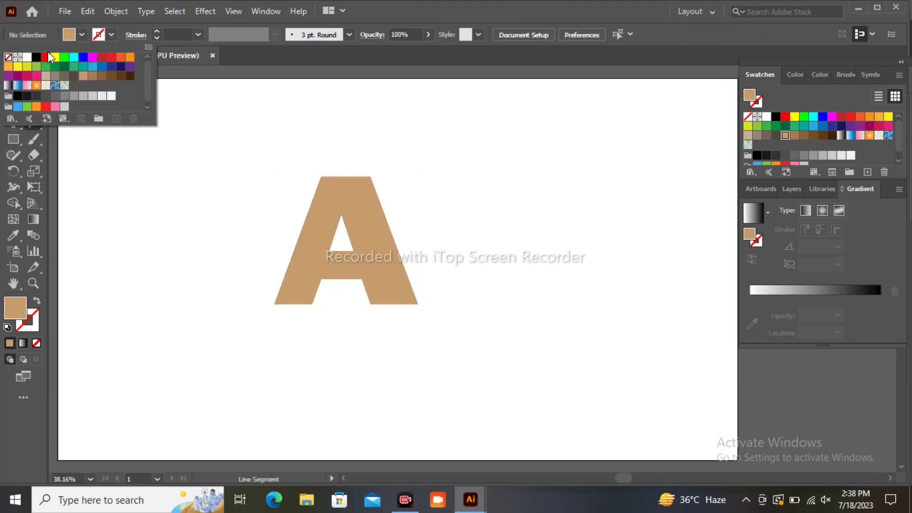
click(27, 57)
click(79, 35)
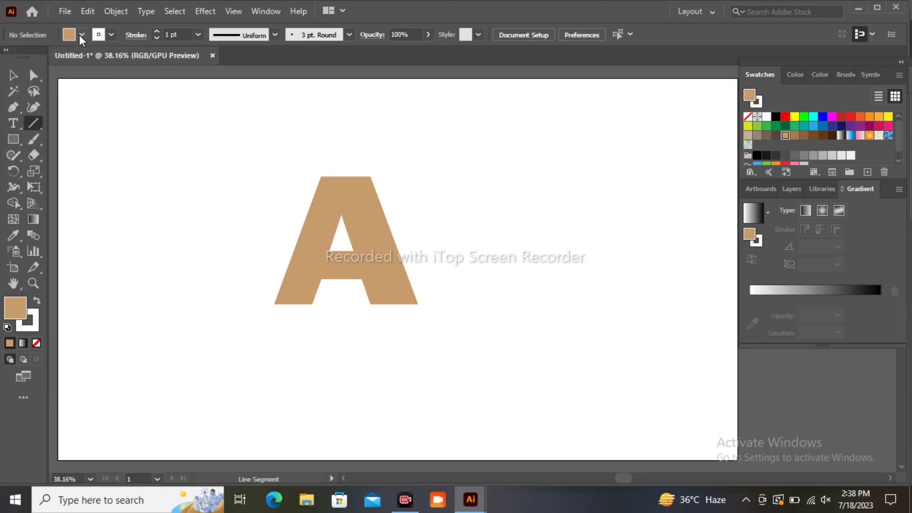
click(9, 61)
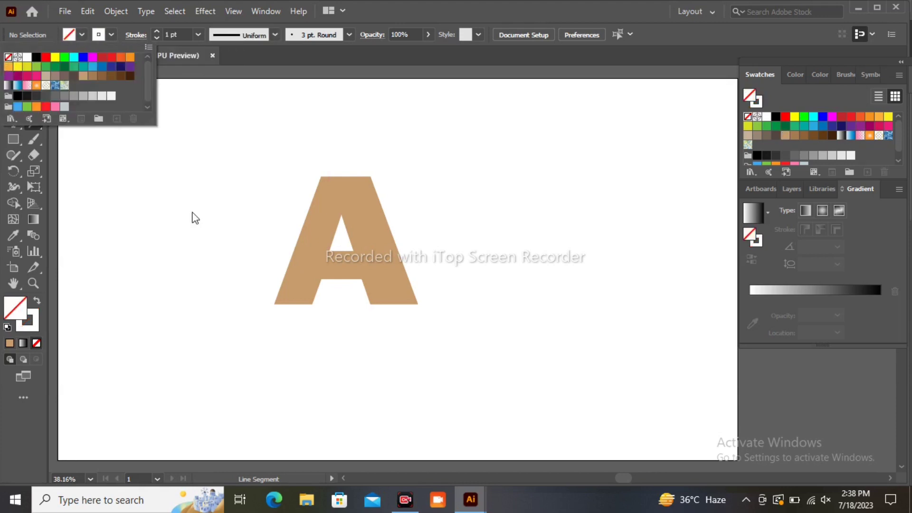
click(192, 216)
Step: Draw diagonal lines across the A's top-right and bottom-left corners, then select everything
mouse_move(341, 233)
mouse_down()
mouse_move(343, 163)
mouse_move(395, 232)
mouse_up()
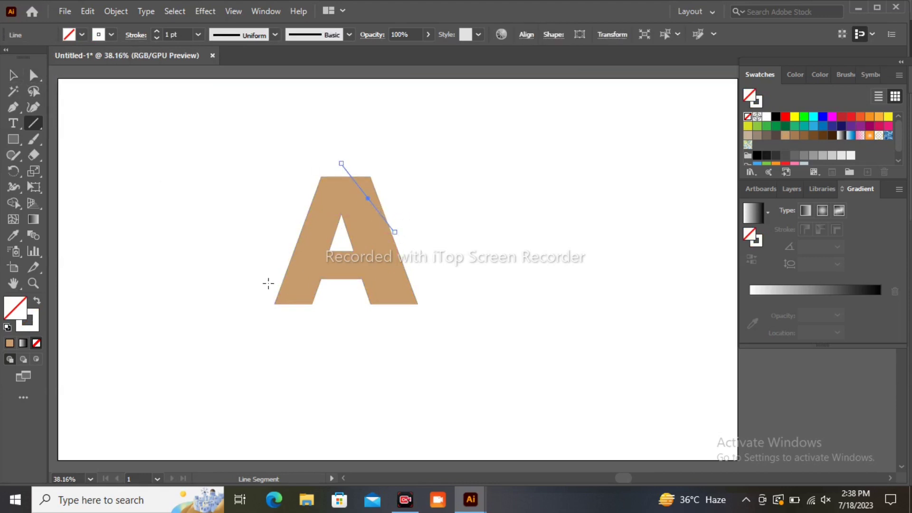
drag(274, 265, 317, 321)
click(13, 75)
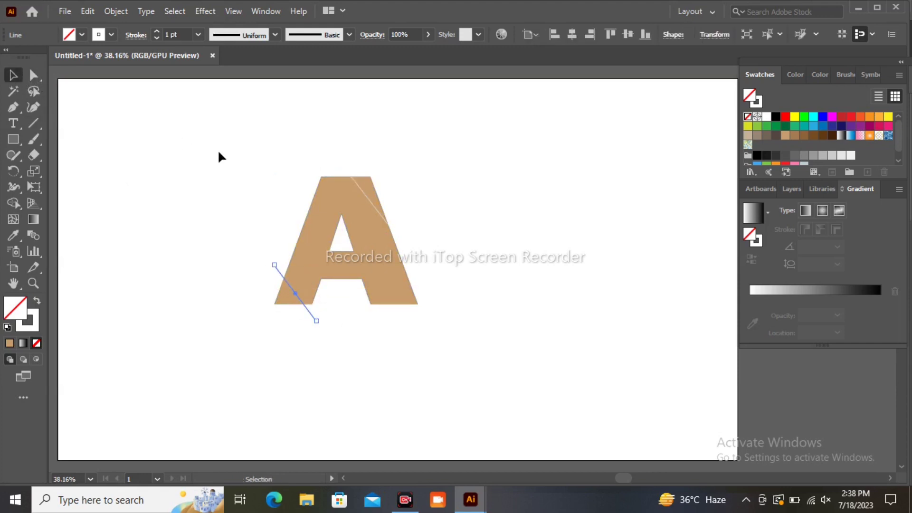
key(ctrl+a)
Step: Split the A along the lines with Shape Builder using a tan fill, then deselect
click(13, 203)
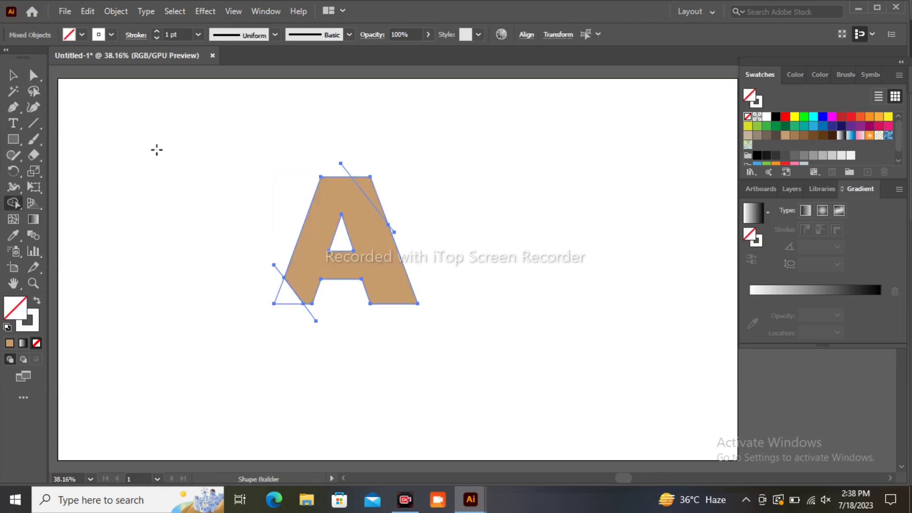
click(785, 136)
click(275, 292)
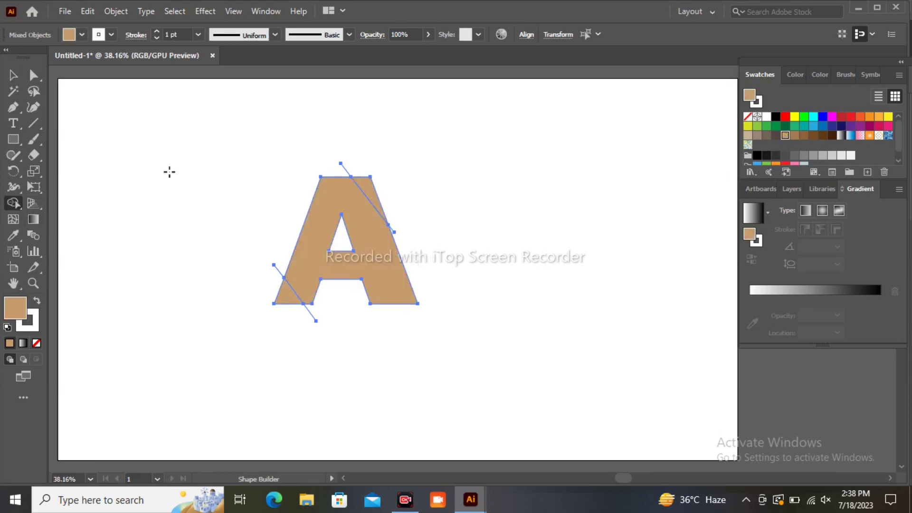
key(v)
click(186, 102)
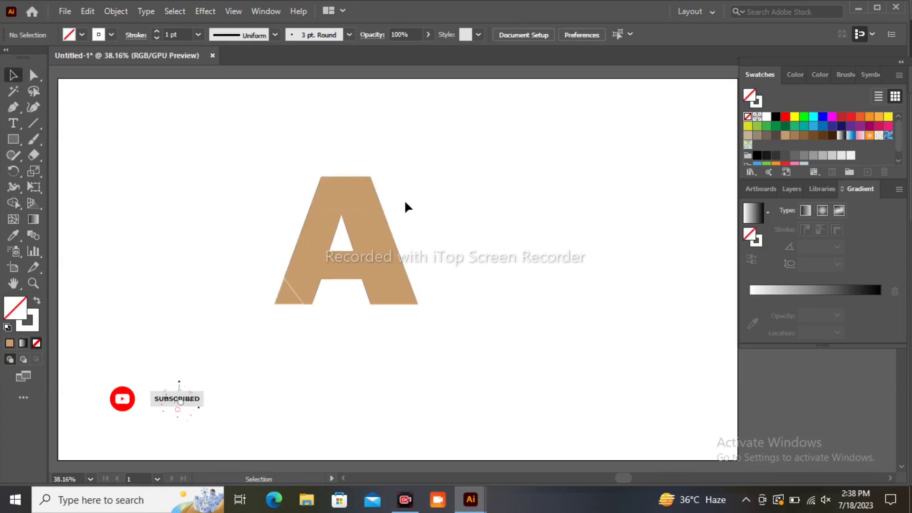
Step: Ungroup the A's pieces and select the top-right corner triangle
click(374, 193)
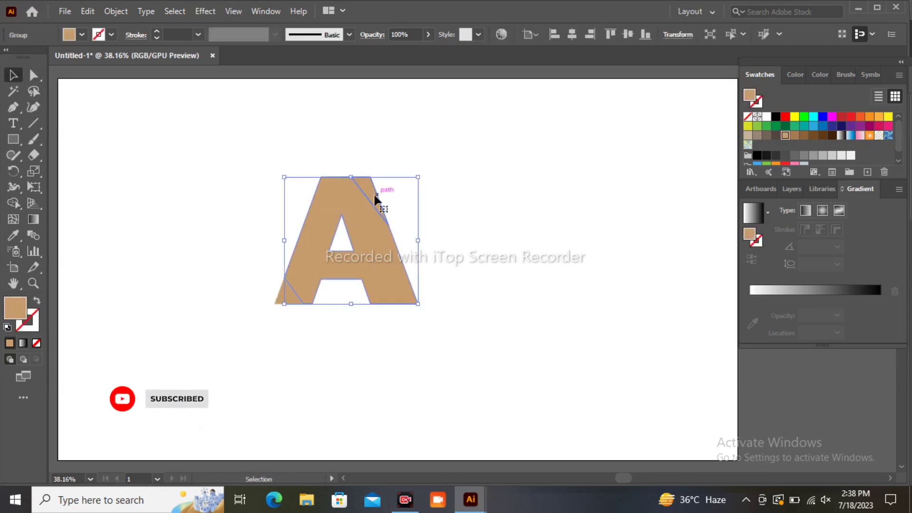
right_click(465, 216)
click(492, 323)
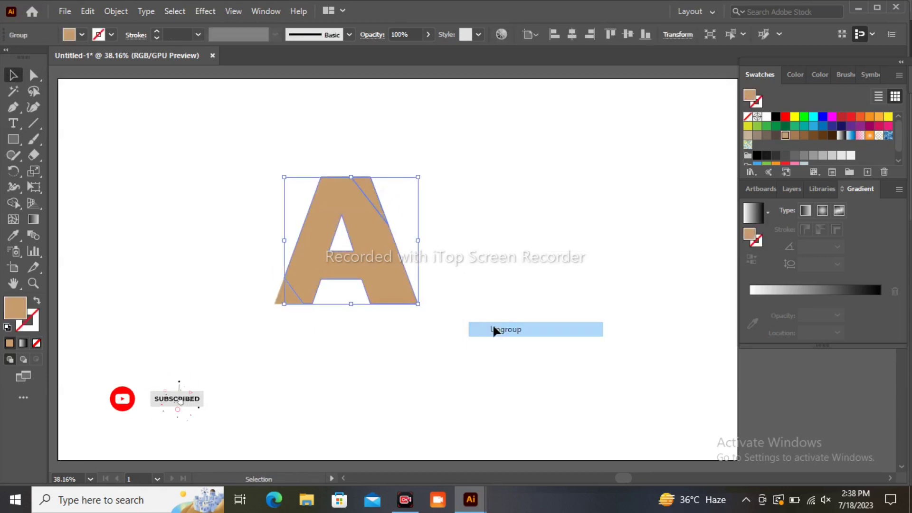
click(475, 252)
click(372, 193)
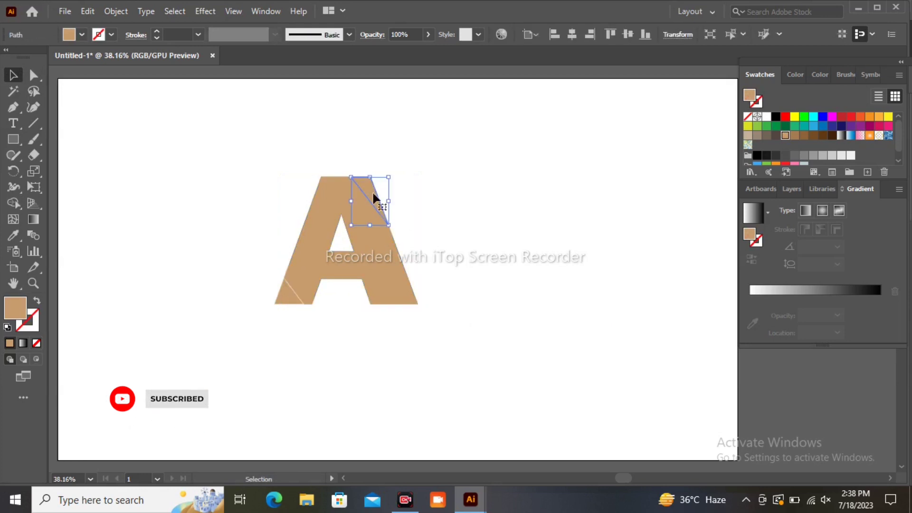
Step: Give the triangle a white-to-tan gradient and rotate it half a turn
click(795, 290)
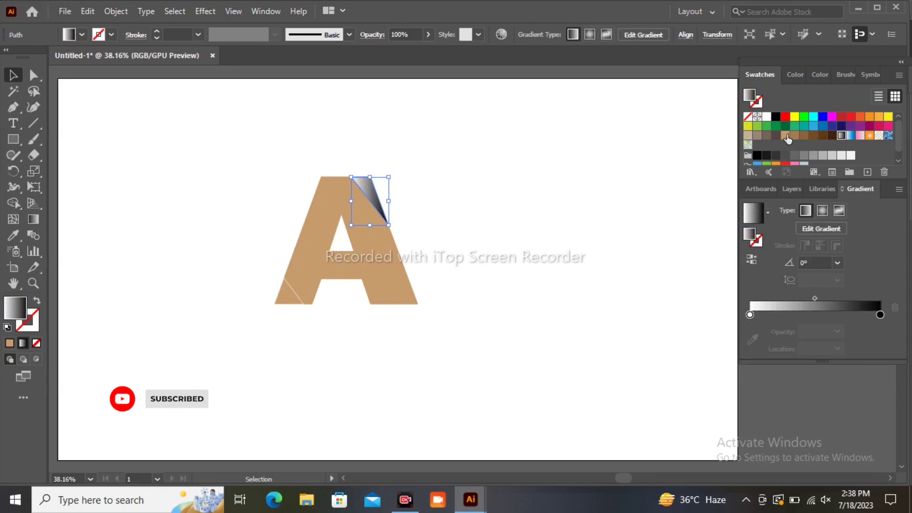
drag(787, 138, 804, 314)
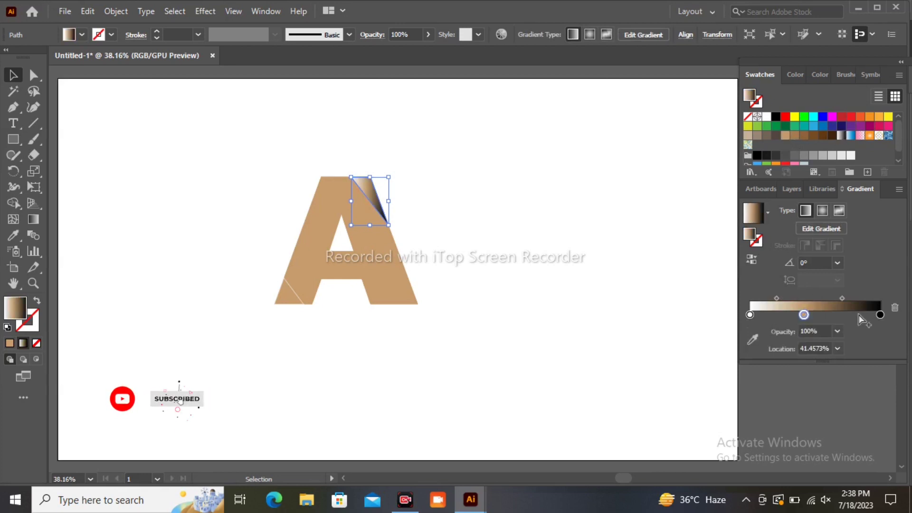
click(880, 315)
click(893, 309)
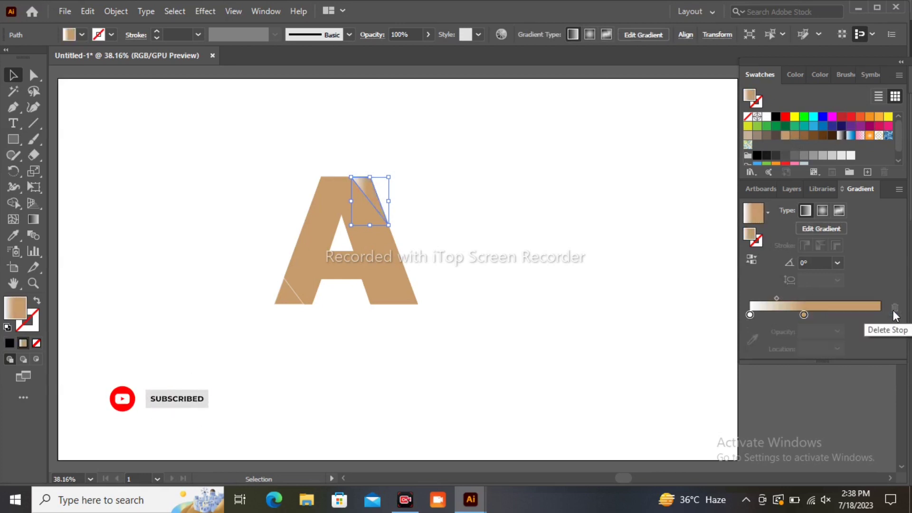
drag(803, 315, 880, 314)
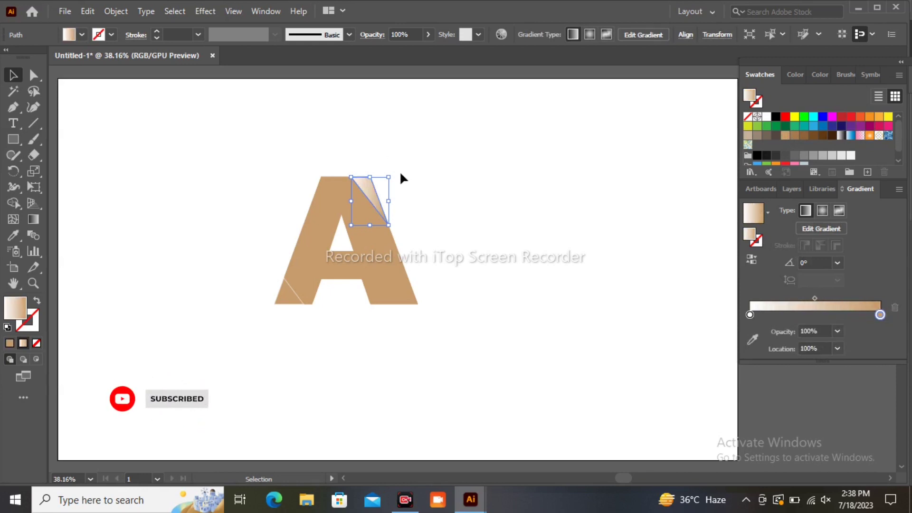
mouse_move(402, 178)
mouse_down()
mouse_move(387, 205)
mouse_move(355, 213)
mouse_up()
Step: Send the A's main body to the back with Arrange > Send to Back
click(430, 215)
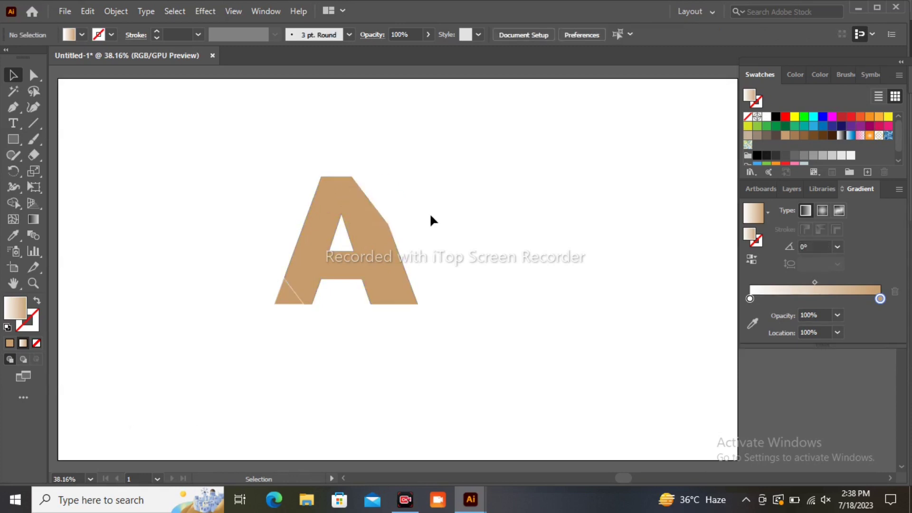
click(377, 217)
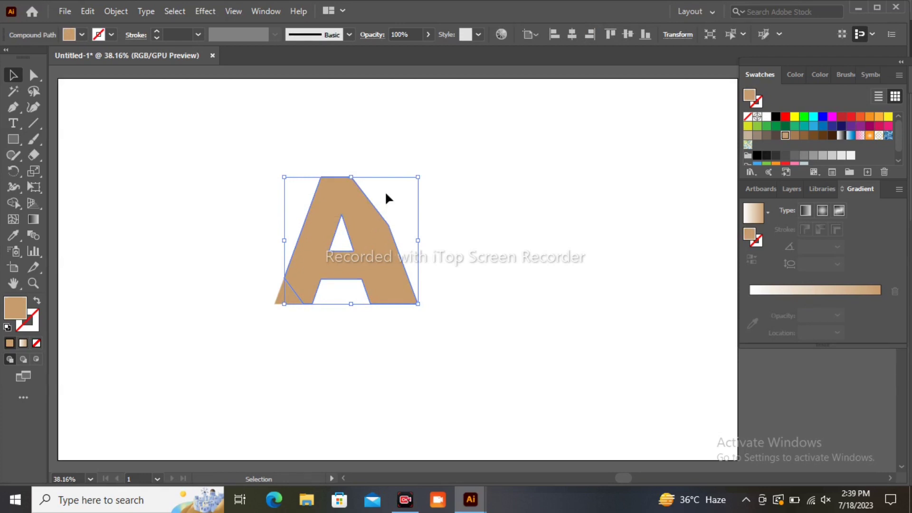
click(385, 194)
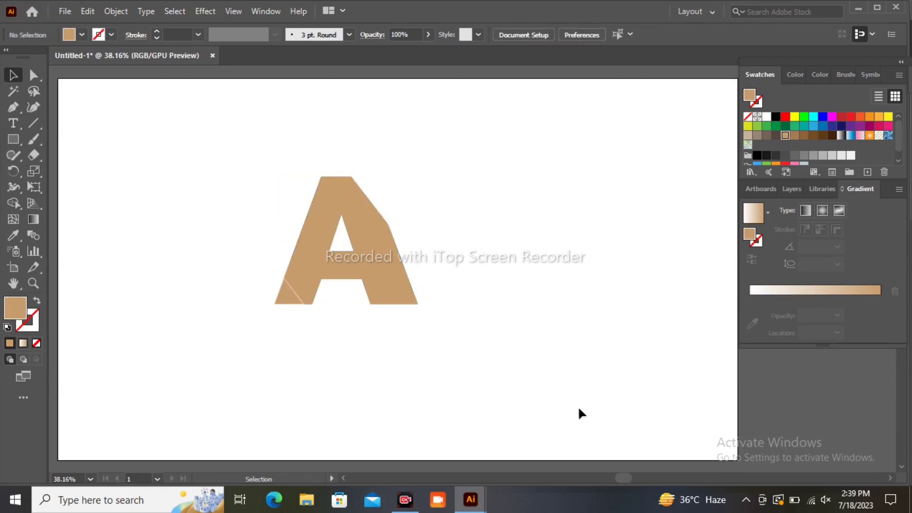
right_click(373, 269)
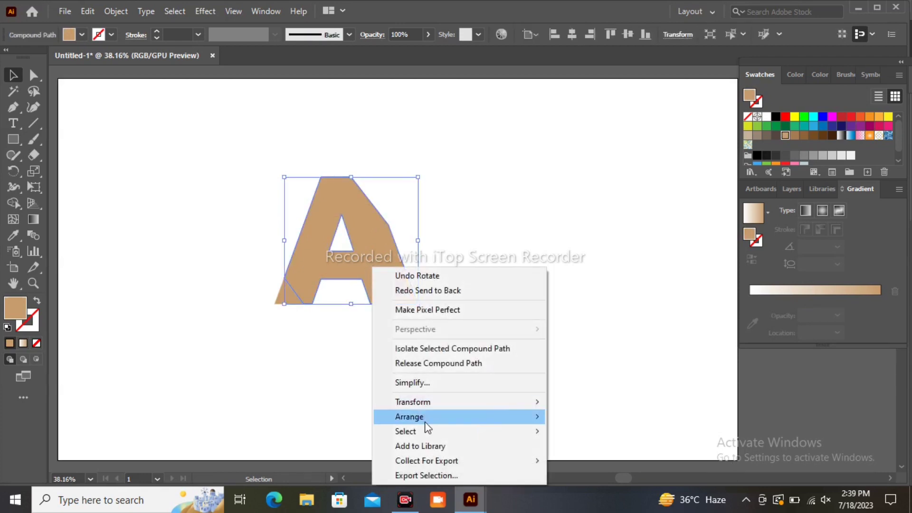
mouse_move(409, 417)
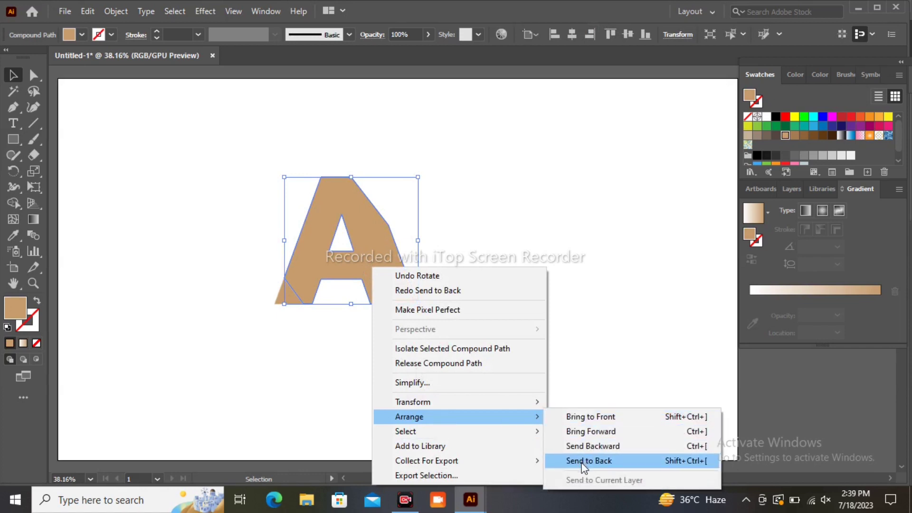
click(583, 461)
click(476, 277)
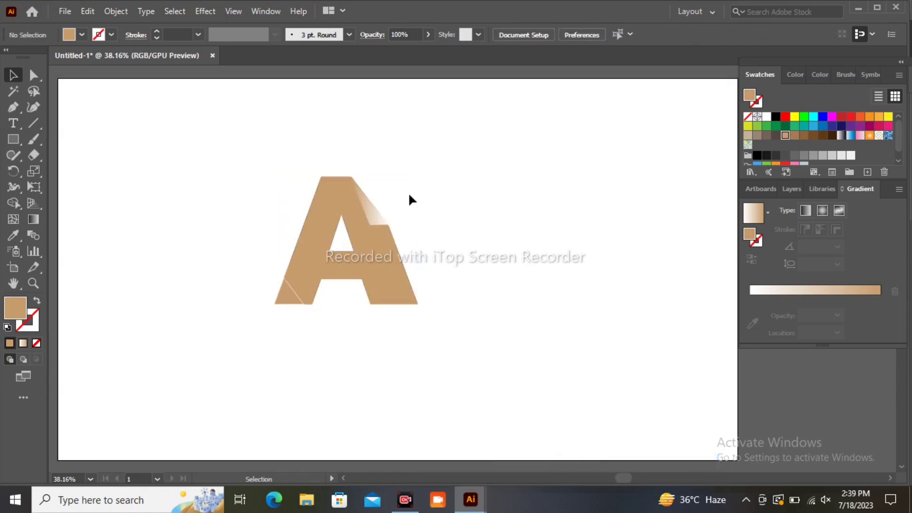
Step: Apply a gradient fill to the bottom-left triangle, trying Freeform and then undoing it
click(286, 298)
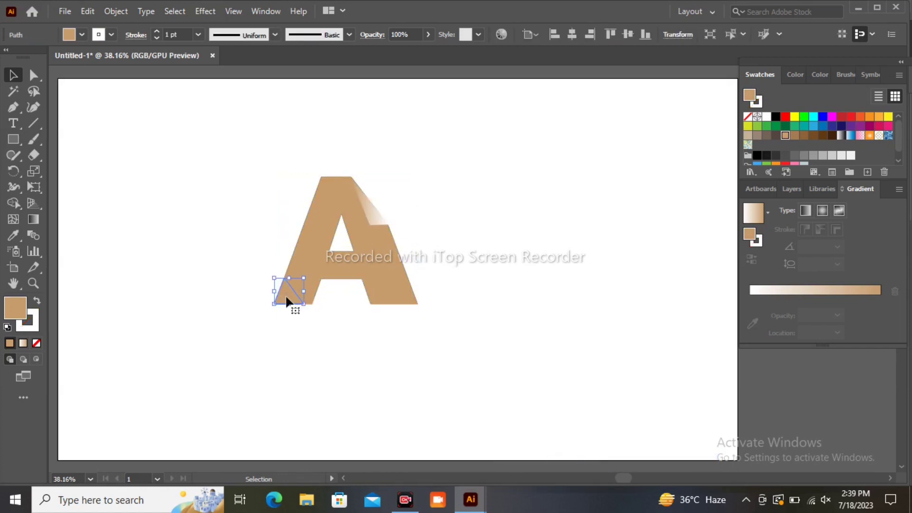
click(793, 291)
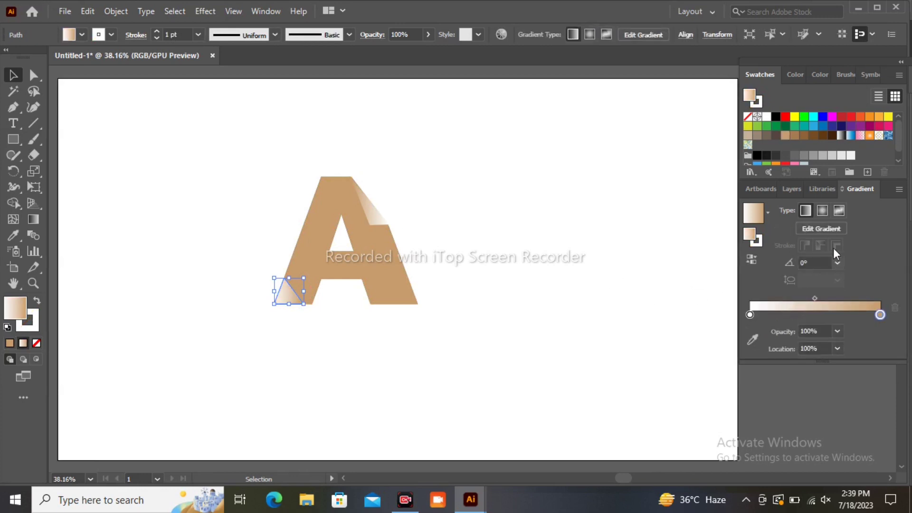
click(839, 212)
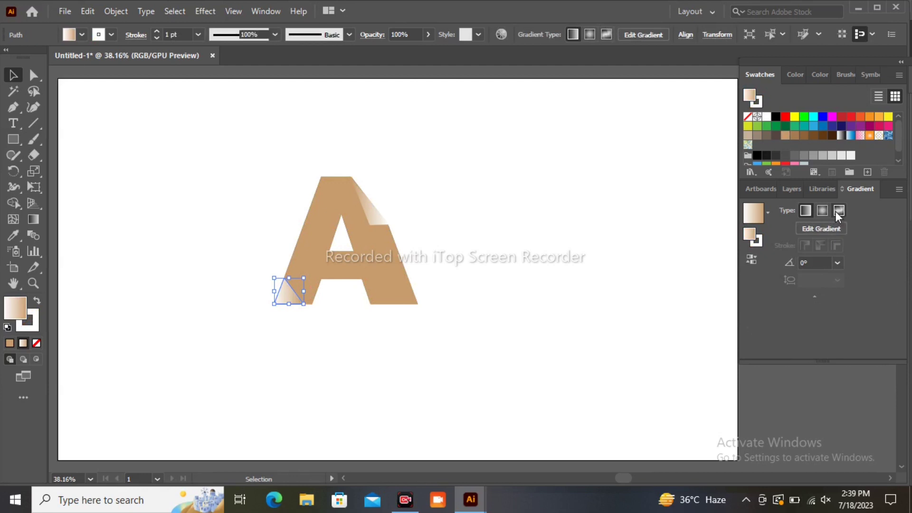
right_click(674, 268)
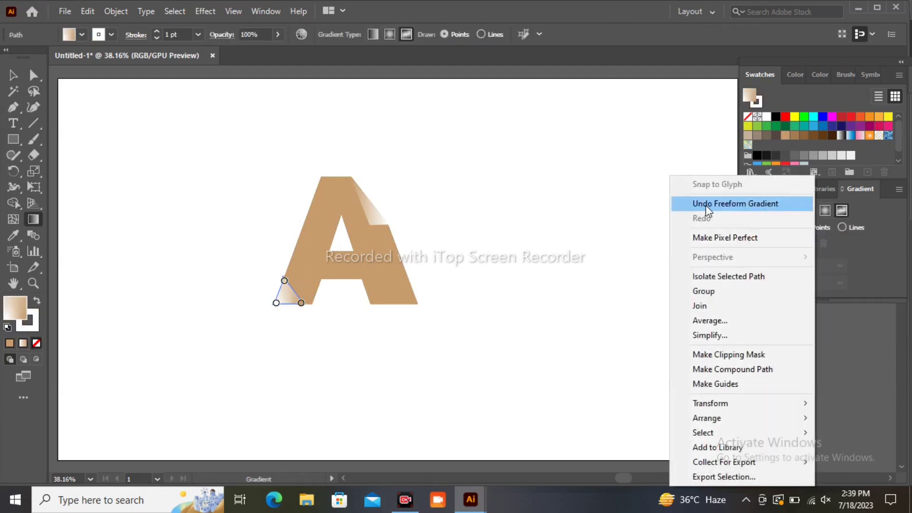
click(707, 207)
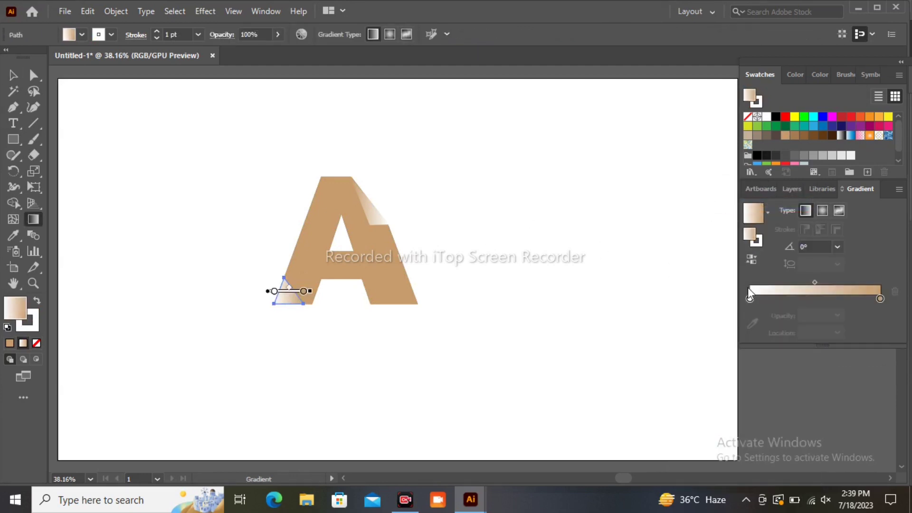
Step: Rotate the bottom-left triangle to flip it over onto the A's leg
click(13, 75)
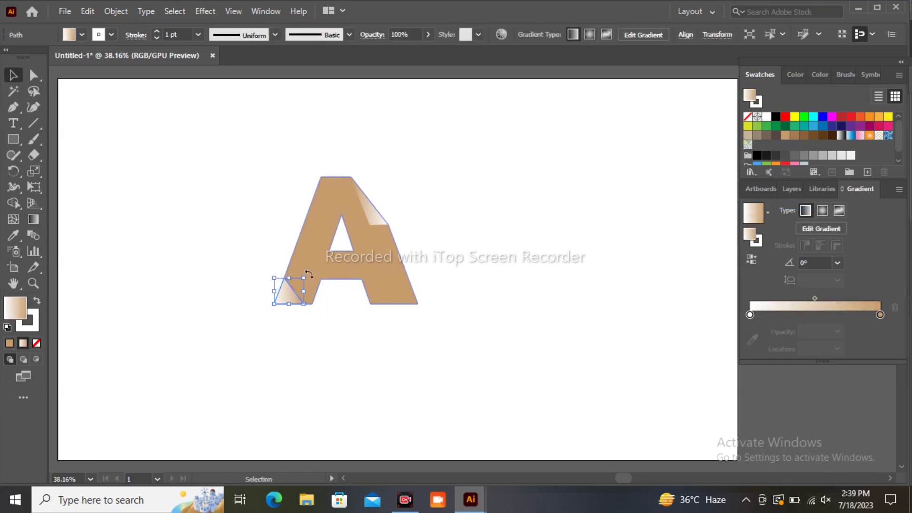
drag(308, 277, 290, 312)
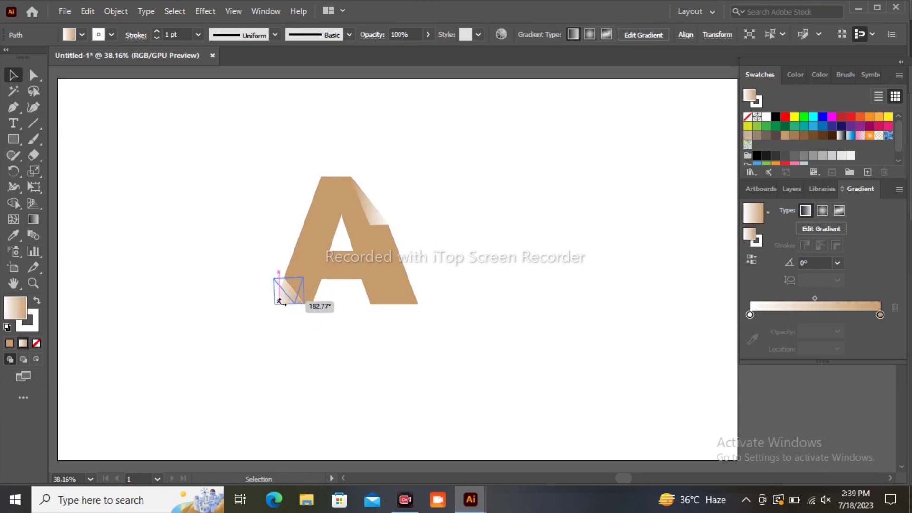
mouse_move(288, 312)
mouse_down()
mouse_move(288, 287)
mouse_move(297, 292)
mouse_up()
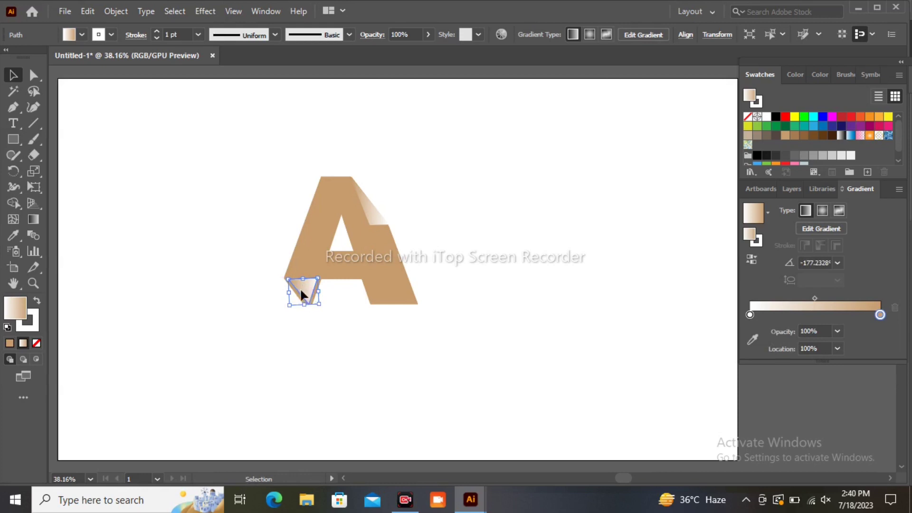
Step: Set the flipped bottom-left flap in place and remove its stroke
click(293, 320)
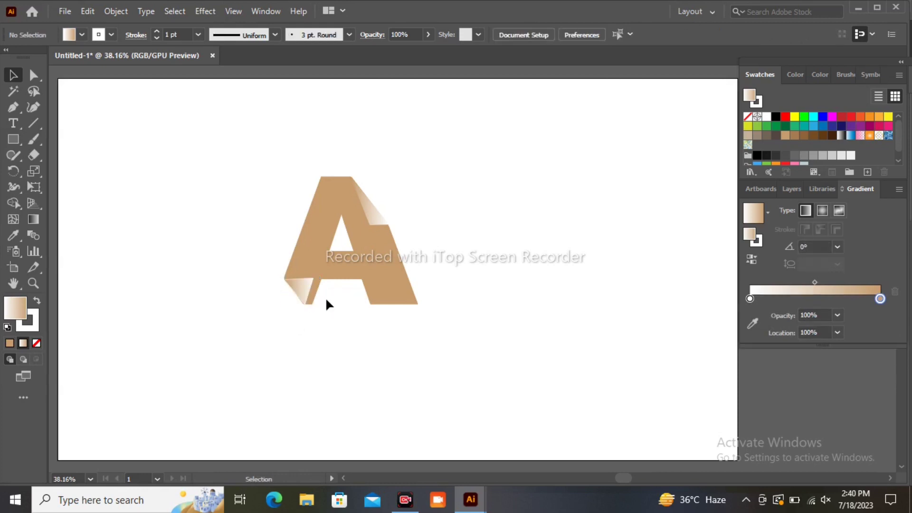
click(308, 284)
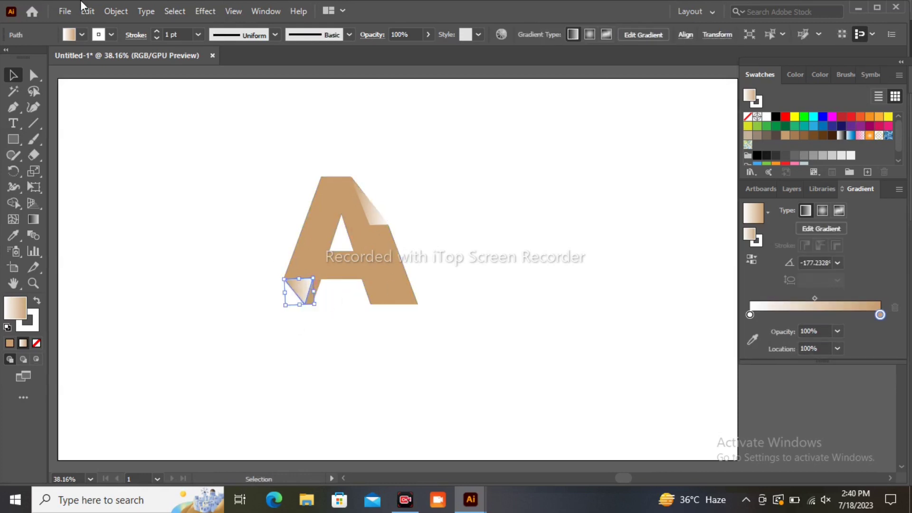
click(111, 34)
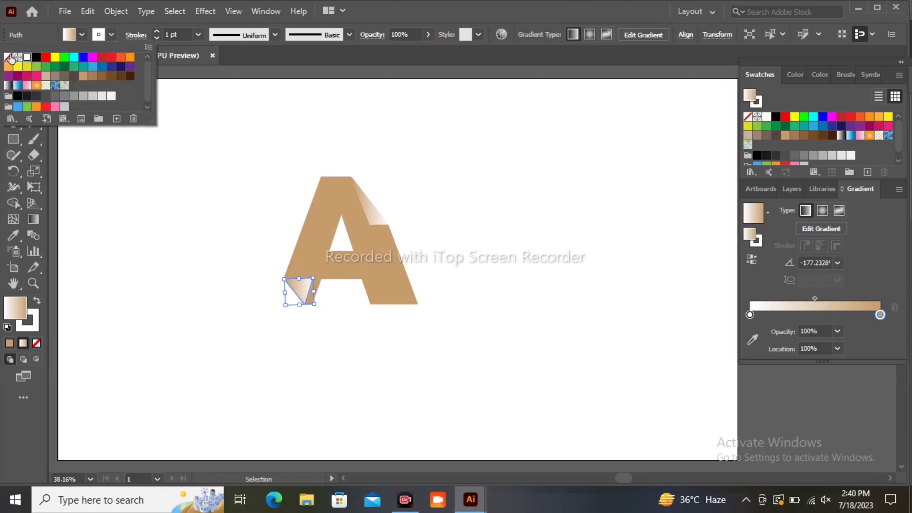
click(11, 58)
click(179, 224)
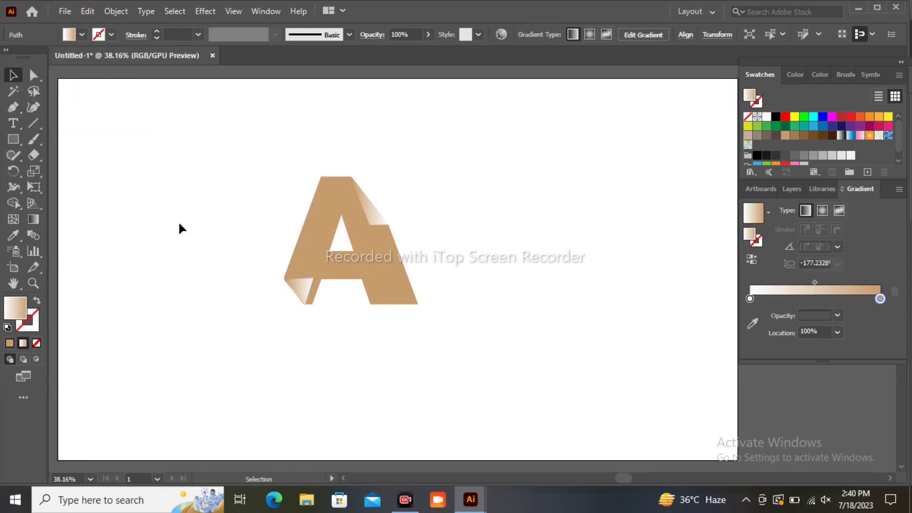
Step: Select the top-right flap triangle
click(367, 220)
click(469, 223)
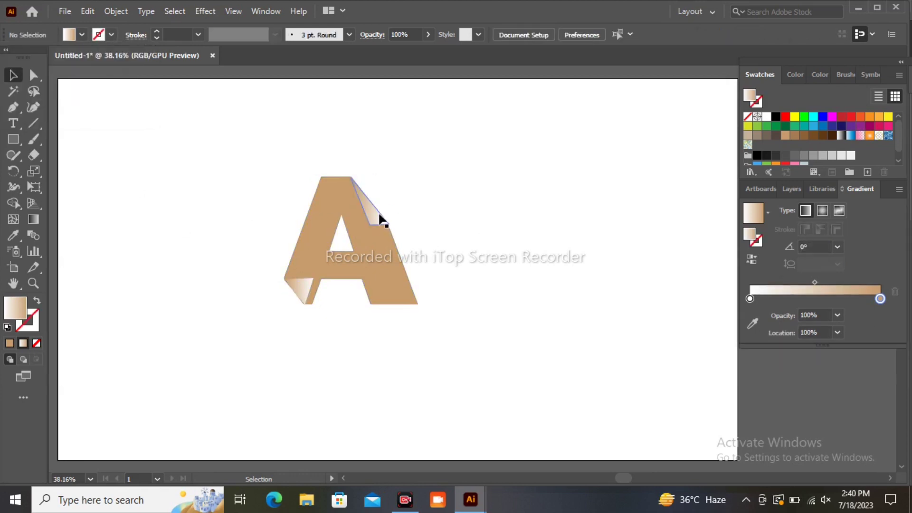
click(380, 220)
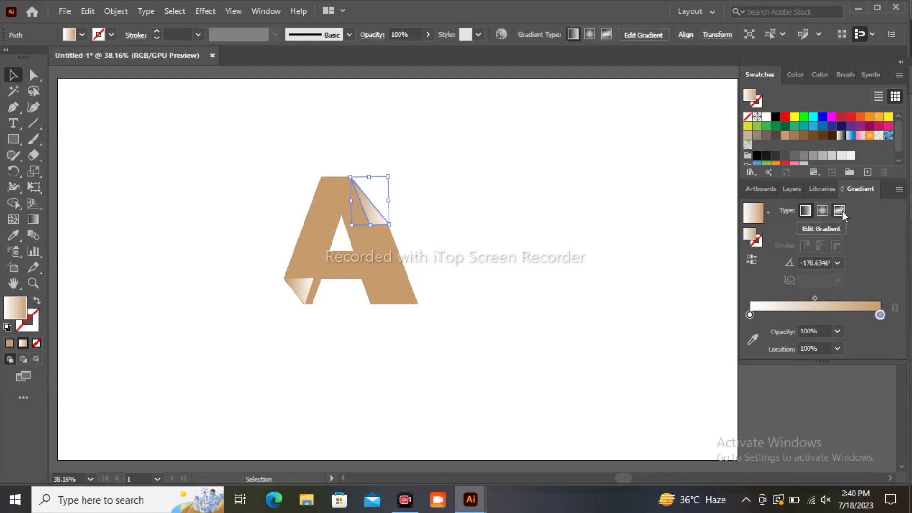
Step: Re-angle the top-right flap's gradient diagonally down-left across the fold with the Gradient tool
click(821, 228)
drag(343, 201, 395, 201)
click(389, 200)
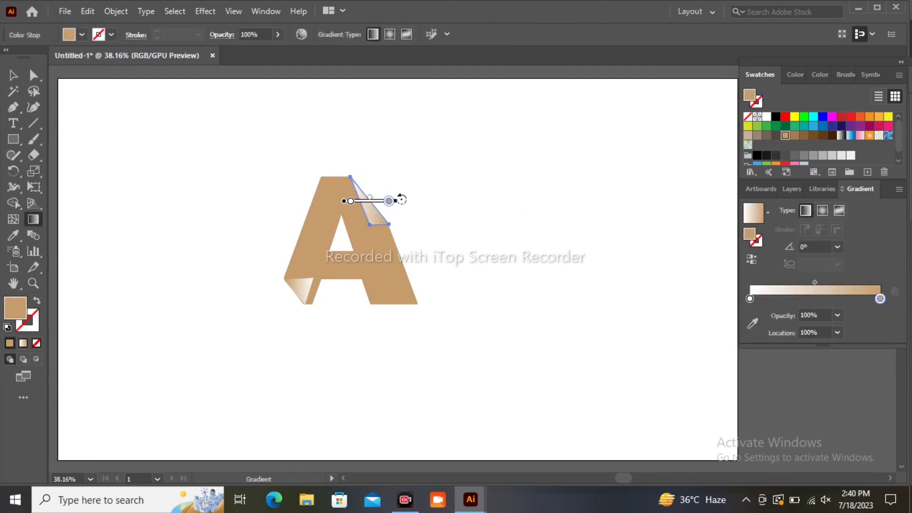
drag(361, 206, 319, 234)
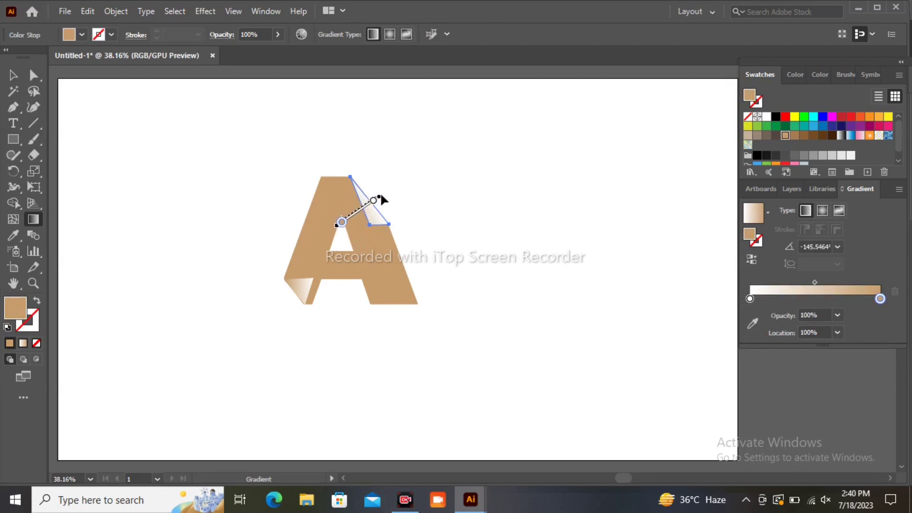
drag(378, 196, 384, 191)
drag(335, 223, 346, 231)
Step: Return to the Selection tool and check the flap, leaving nothing selected
key(v)
click(111, 108)
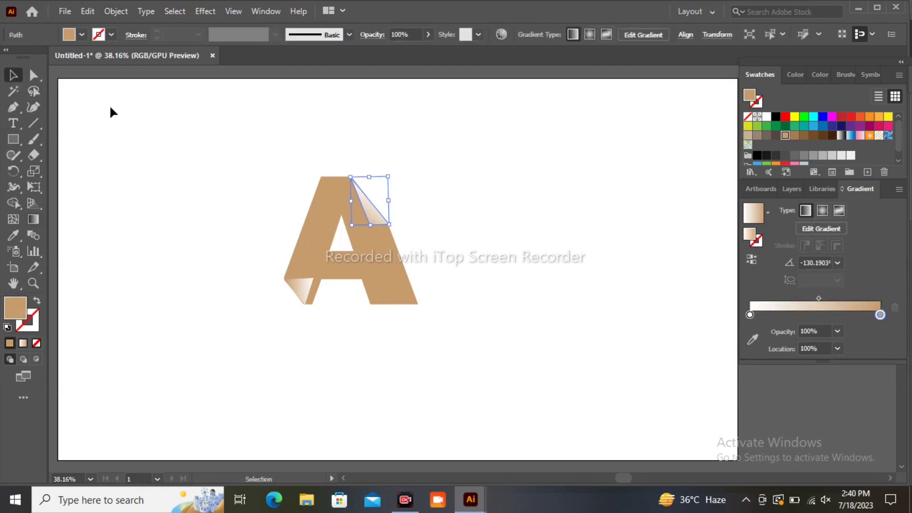
click(364, 194)
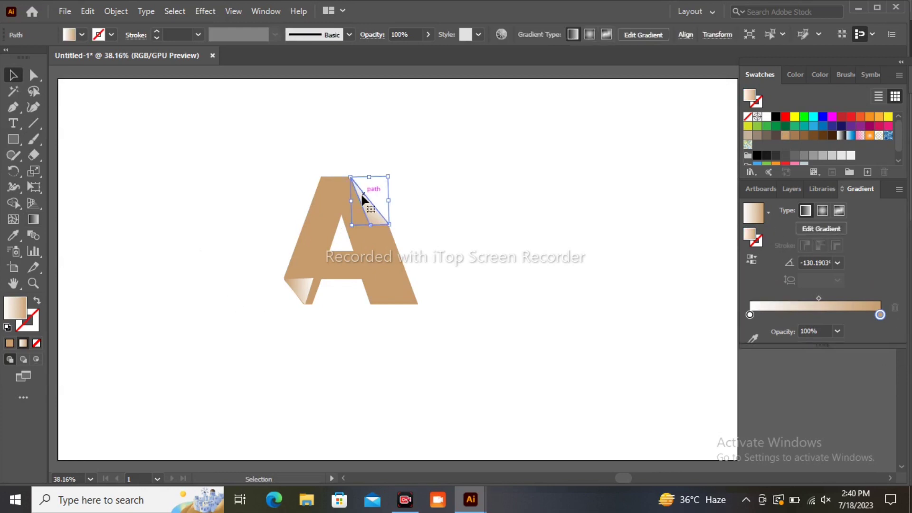
click(391, 190)
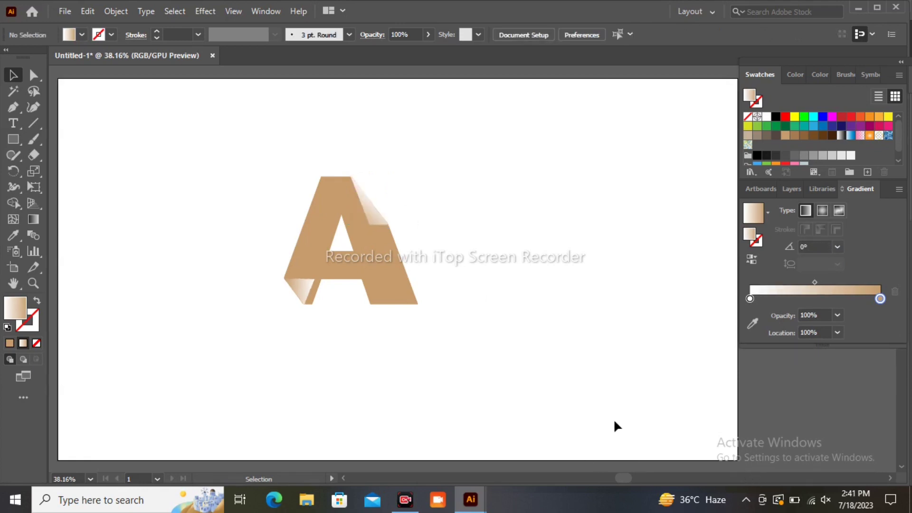
Step: Reset the bottom-left flap triangle to a white-to-black linear gradient
click(303, 285)
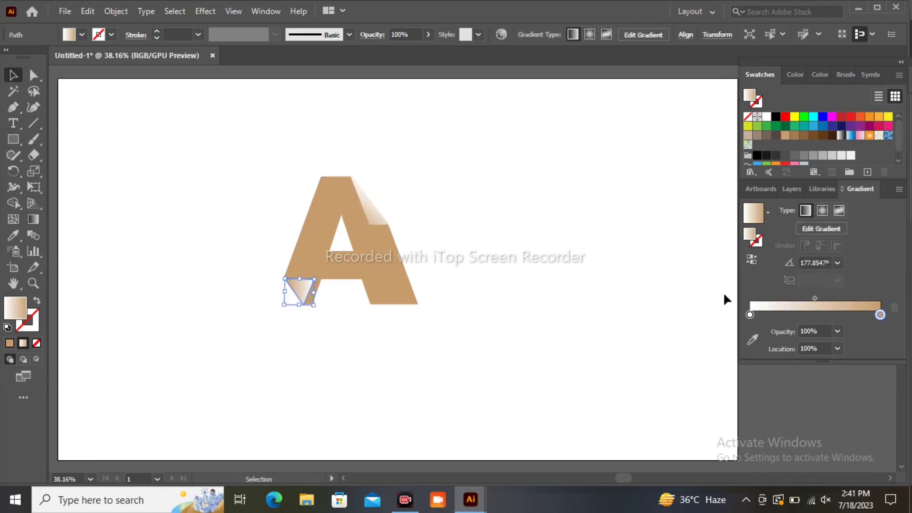
click(838, 210)
click(808, 210)
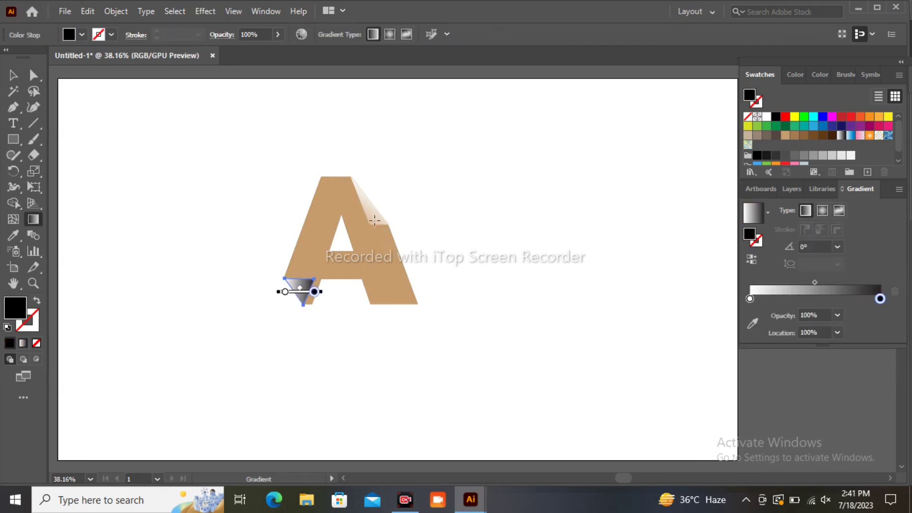
Step: Save the top-right flap's beige gradient as a swatch and apply it to the bottom-left triangle
click(13, 75)
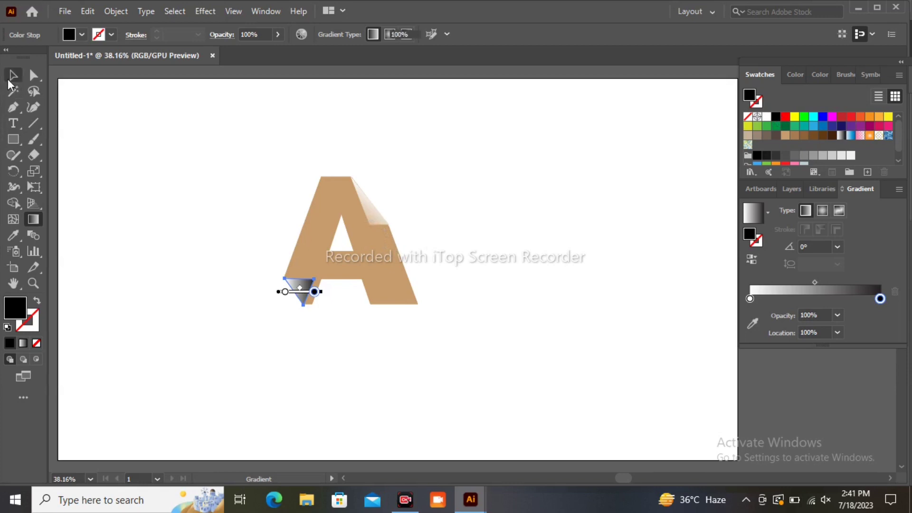
click(373, 211)
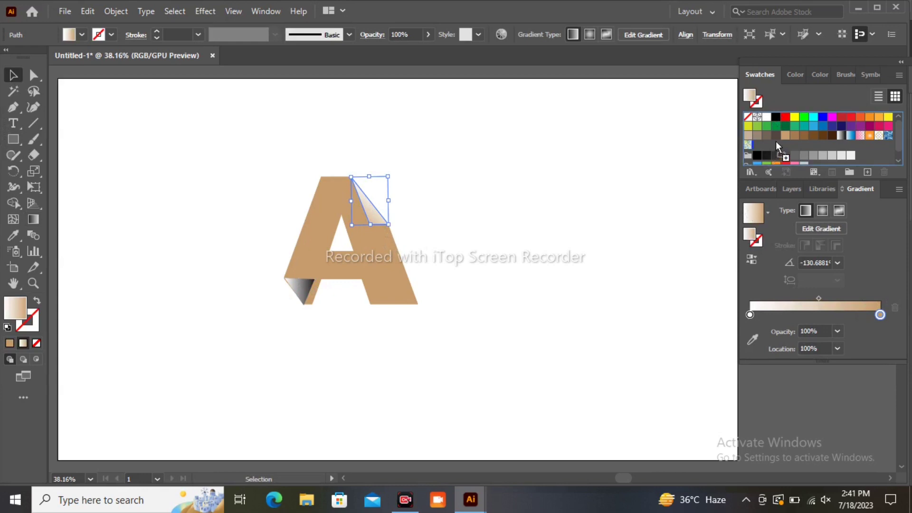
drag(749, 215, 785, 135)
click(307, 294)
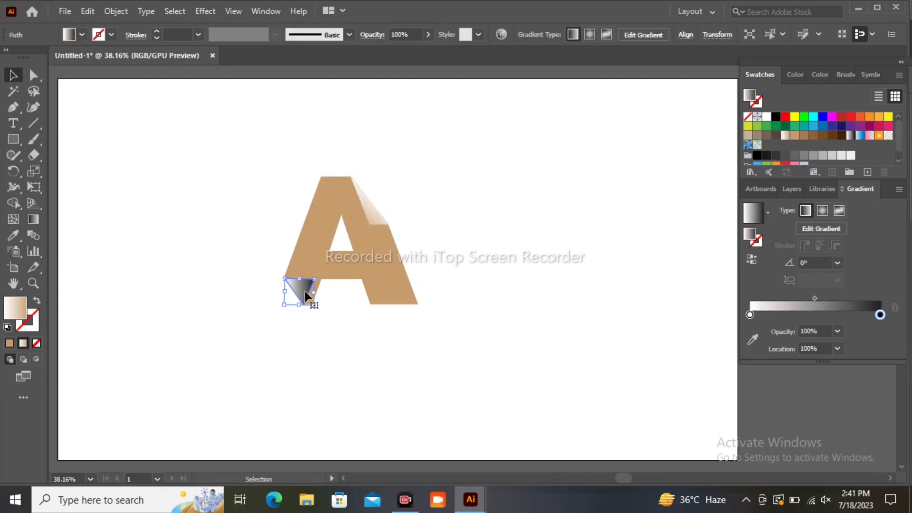
click(785, 136)
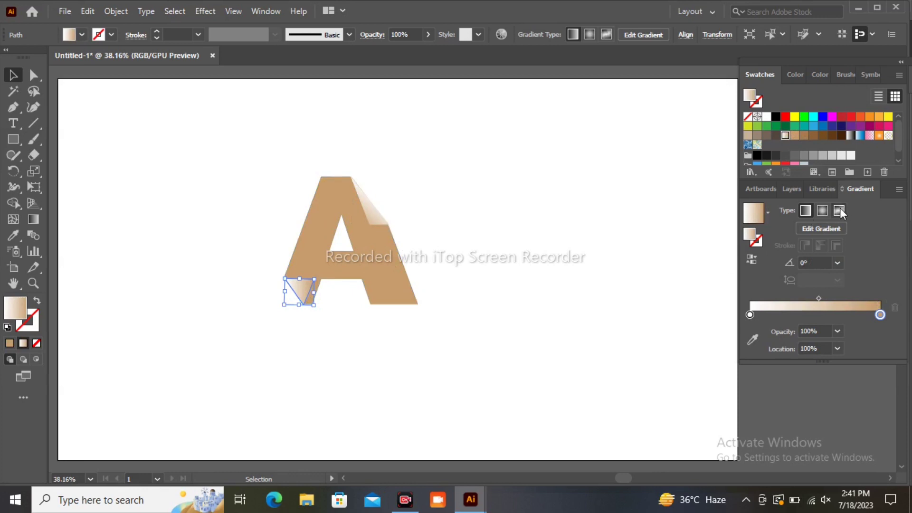
Step: Rotate the bottom-left triangle's gradient diagonally to match the top fold
click(821, 228)
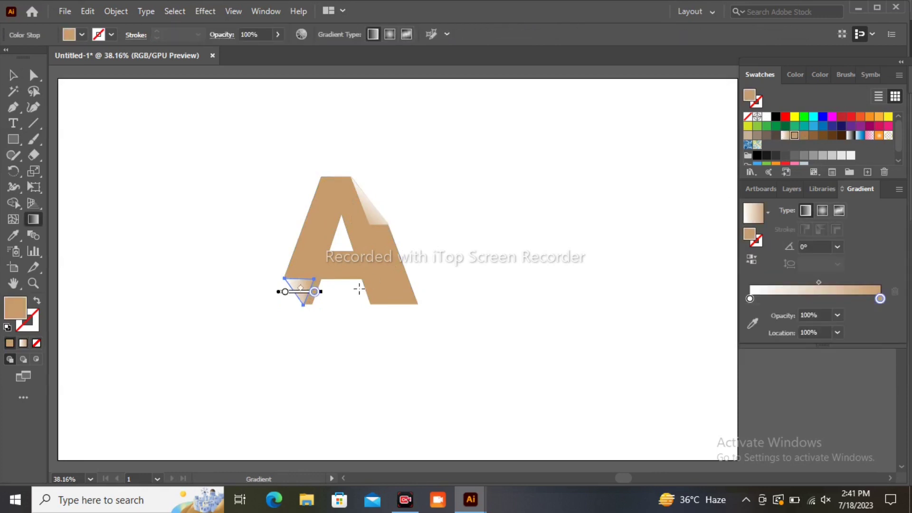
drag(326, 292, 323, 274)
click(13, 76)
click(163, 143)
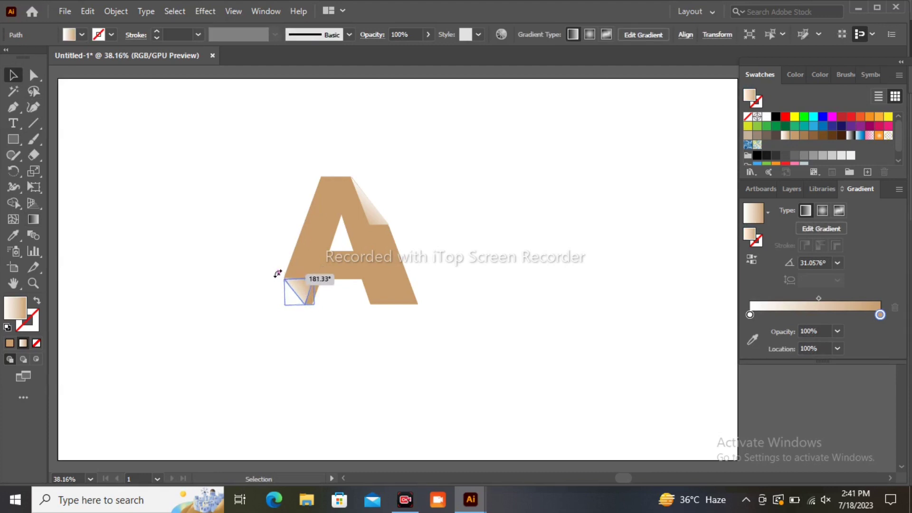
Step: Delete the small stray path next to the bottom-left fold
click(258, 276)
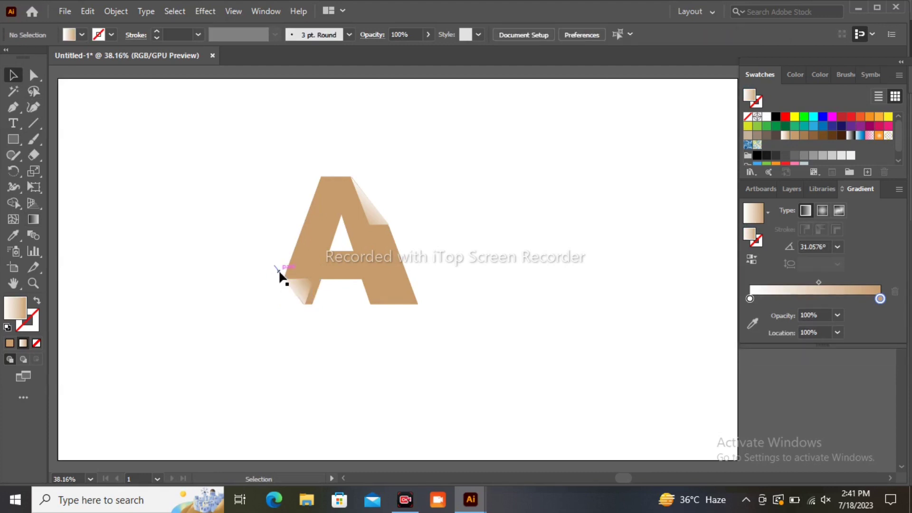
click(278, 274)
key(Delete)
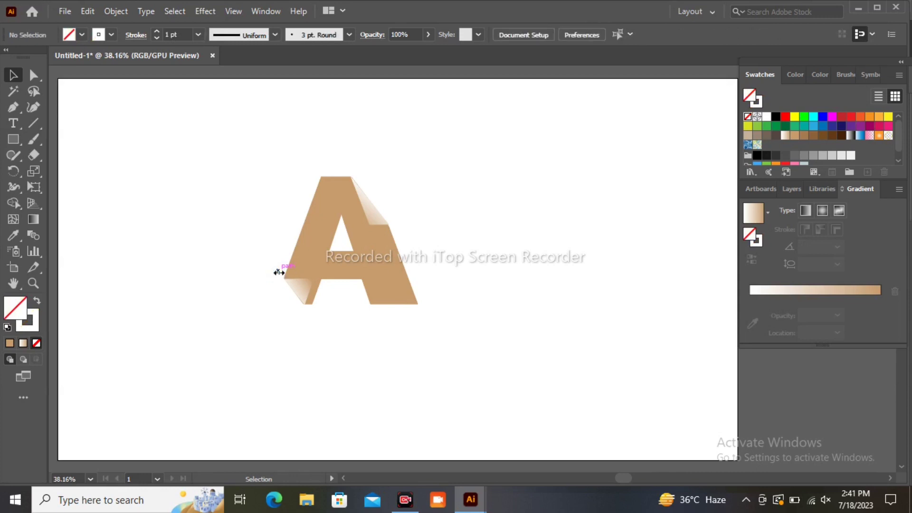
Step: Add a Multiply 75% drop shadow, 7 px offsets and 5 px blur, to the top fold
click(383, 216)
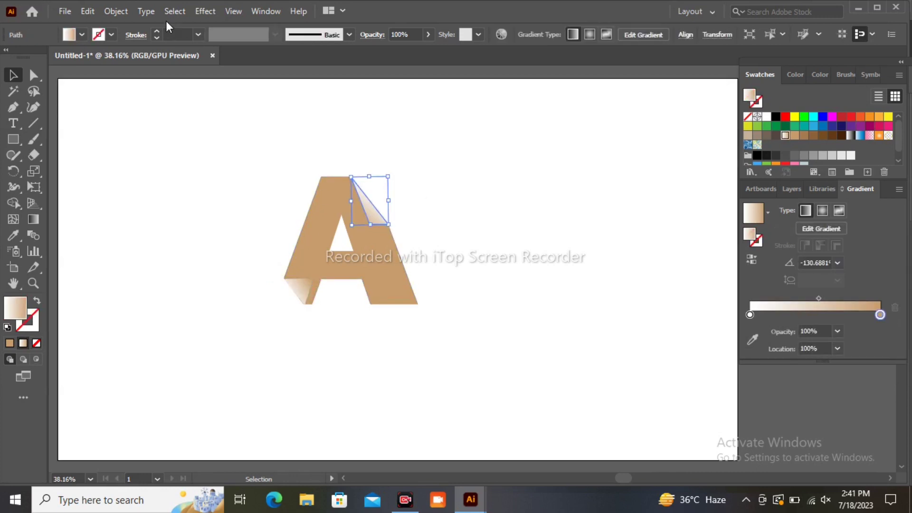
click(206, 11)
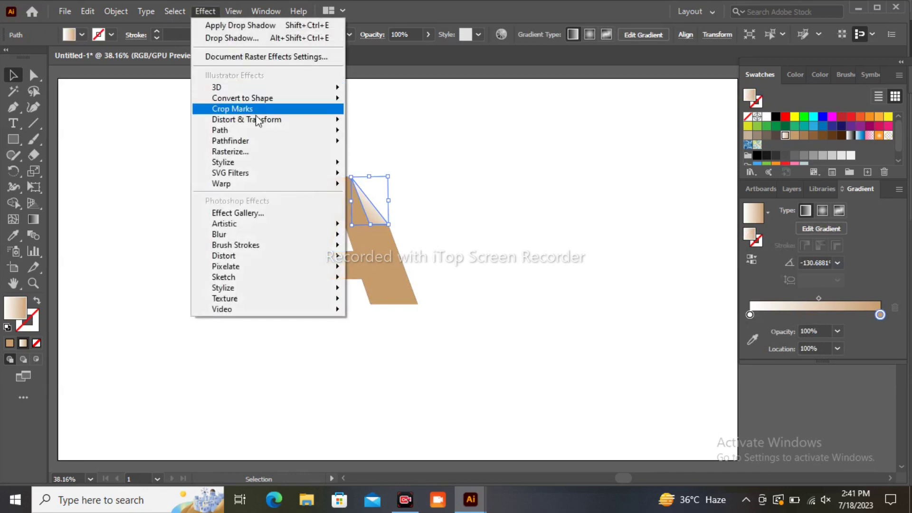
mouse_move(224, 163)
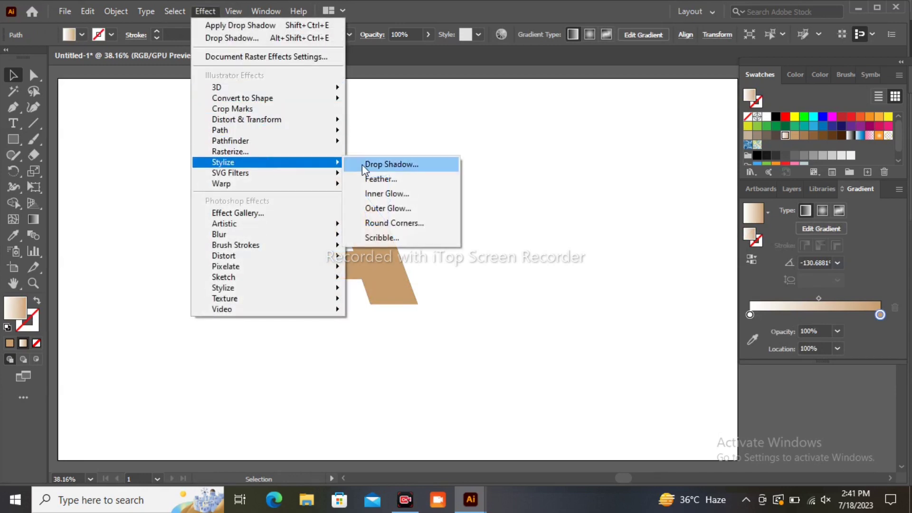
click(363, 165)
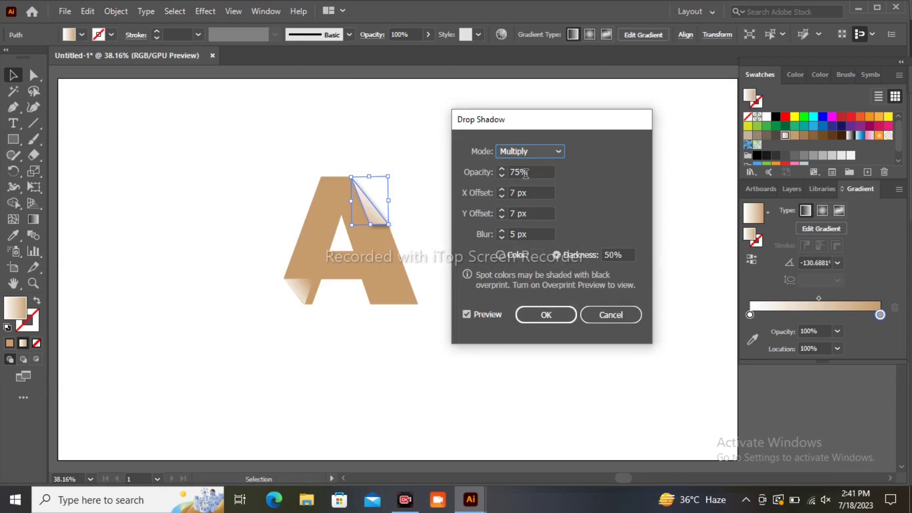
click(544, 316)
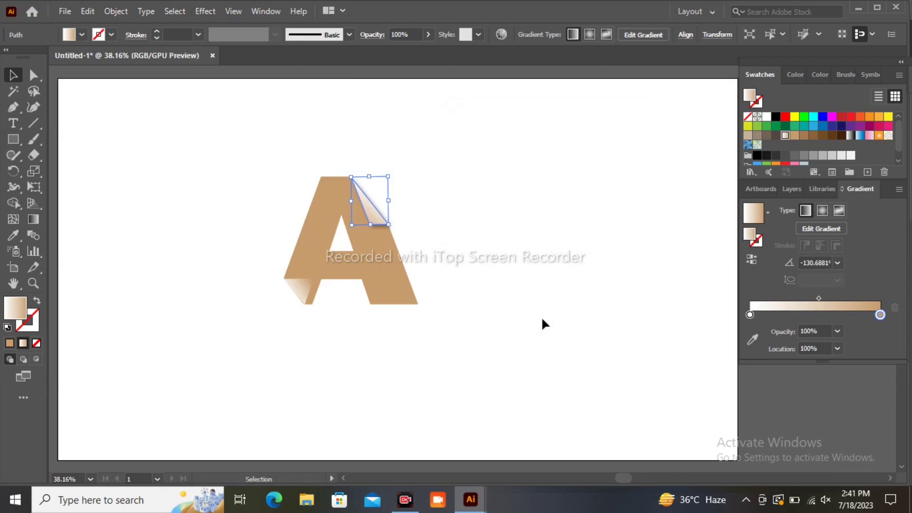
Step: Apply the same drop shadow to the bottom-left fold triangle
click(540, 317)
click(302, 290)
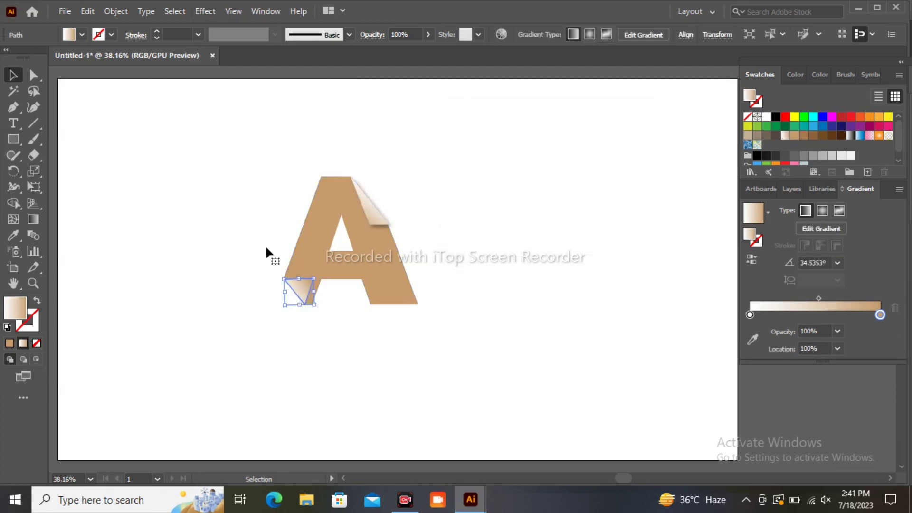
click(201, 13)
mouse_move(223, 162)
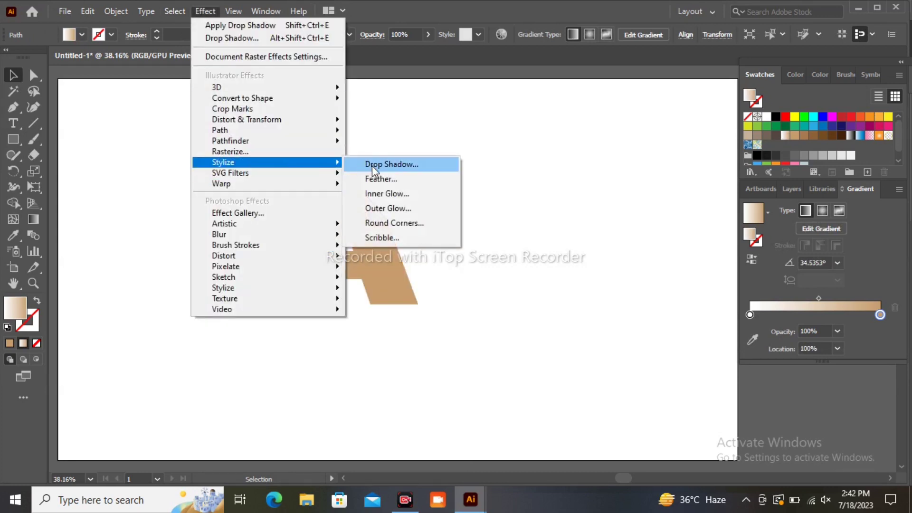
click(372, 167)
click(560, 317)
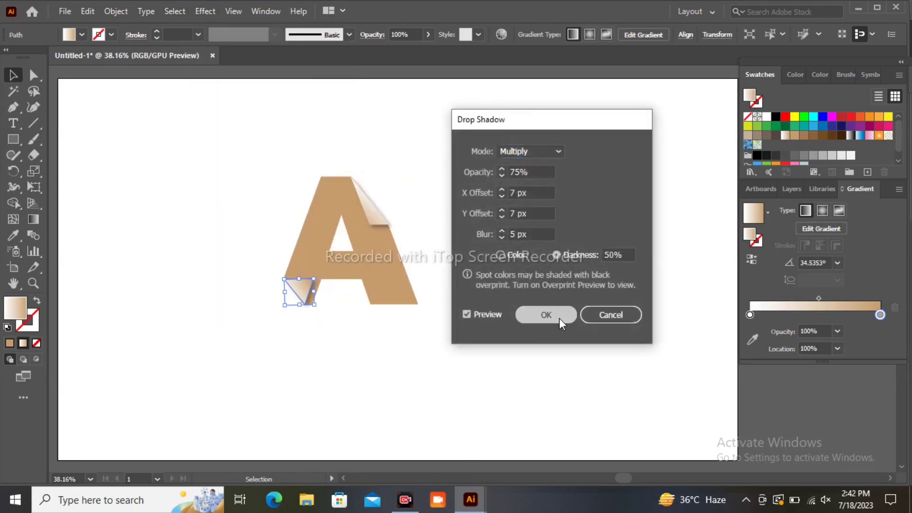
click(427, 350)
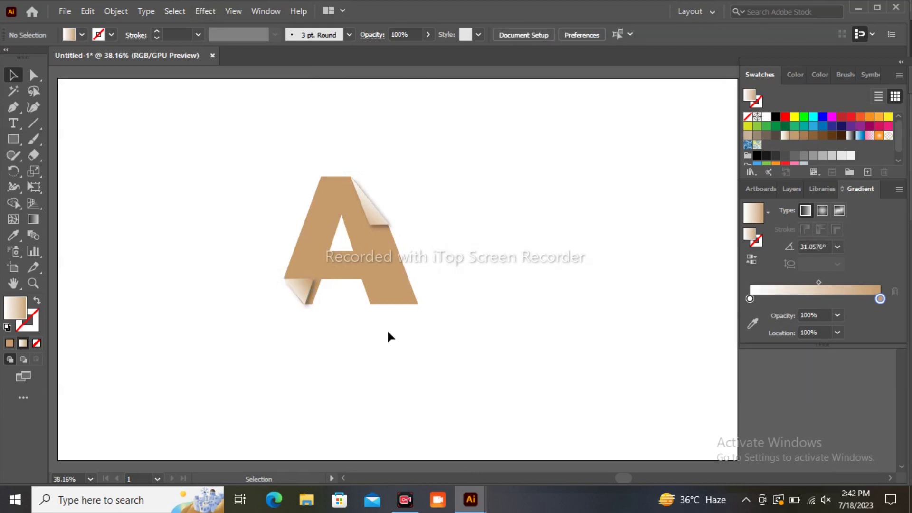
Step: Select the whole A with its flaps and scale it up to about 444 × 478 px
drag(234, 135, 449, 379)
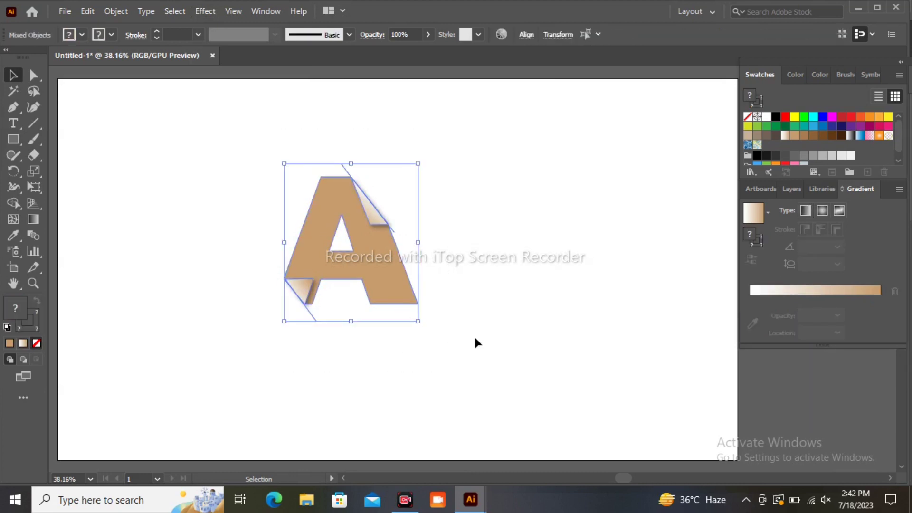
click(341, 83)
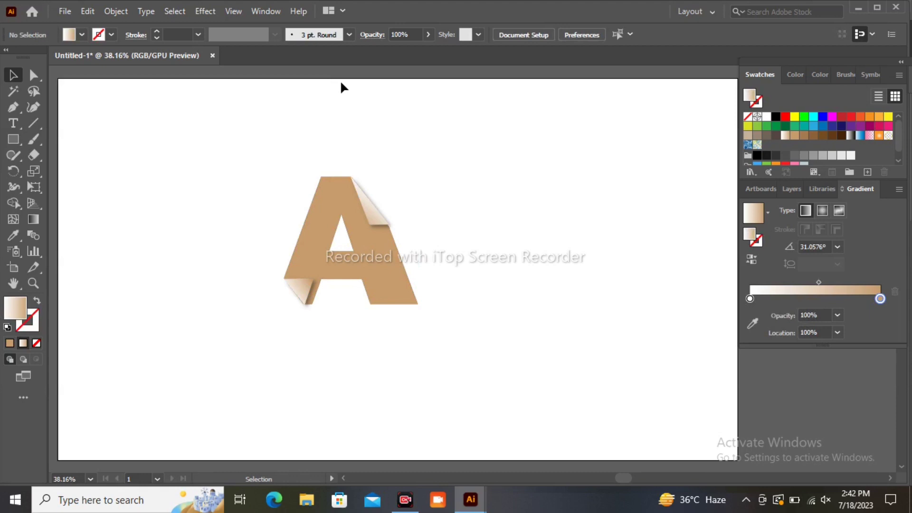
click(345, 169)
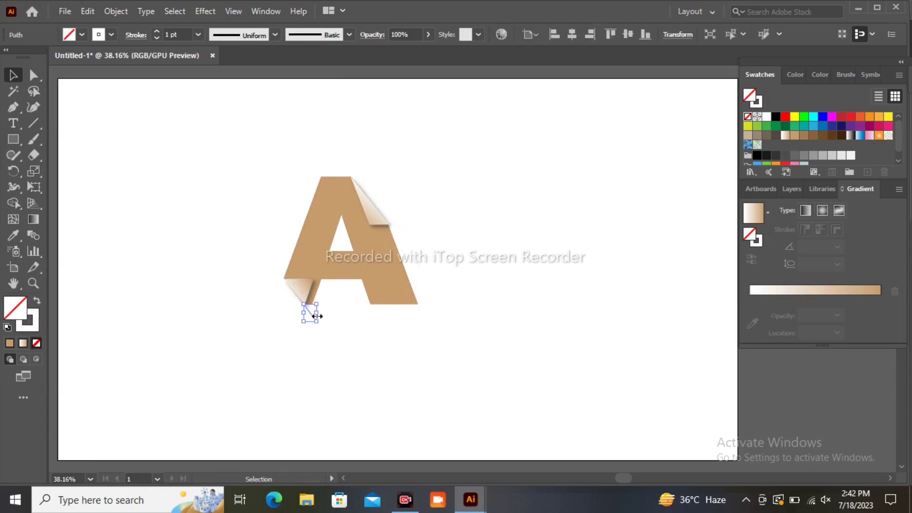
drag(182, 108, 413, 351)
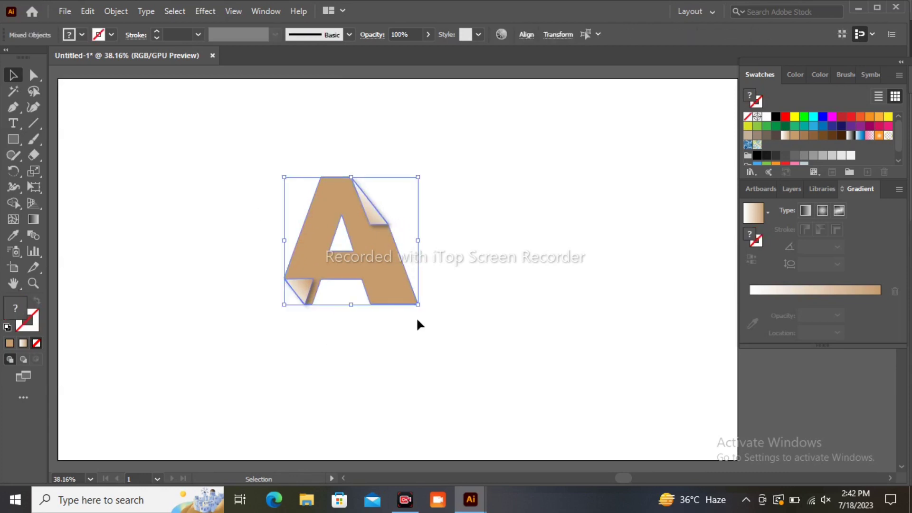
drag(418, 304, 440, 346)
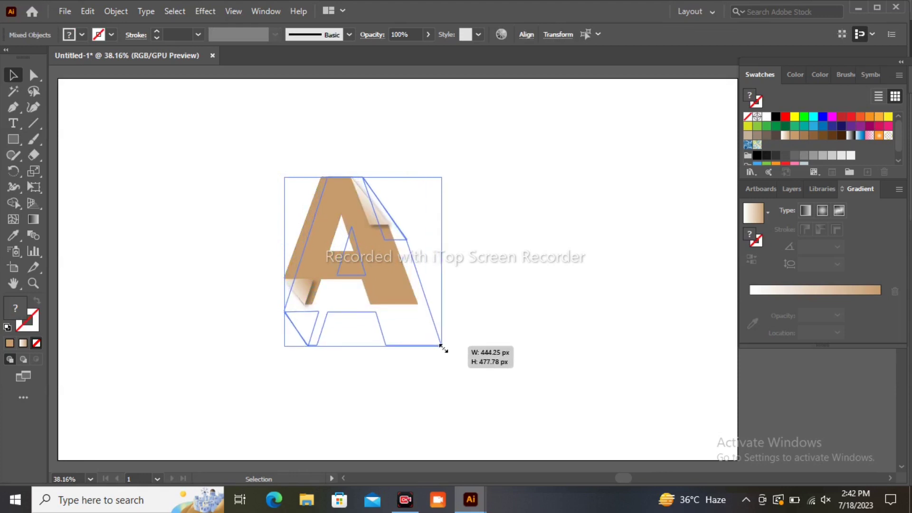
click(501, 340)
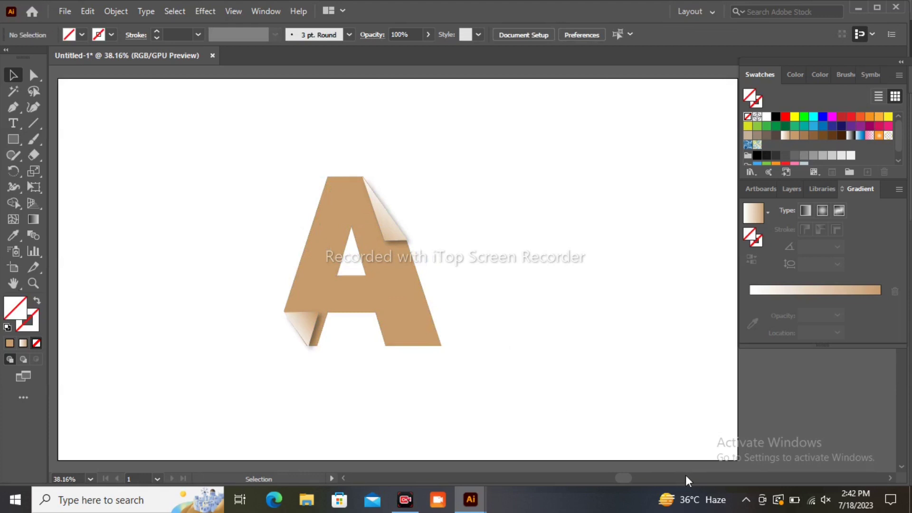
Step: Draw a brown rectangle covering the whole artboard and lock it
key(comma)
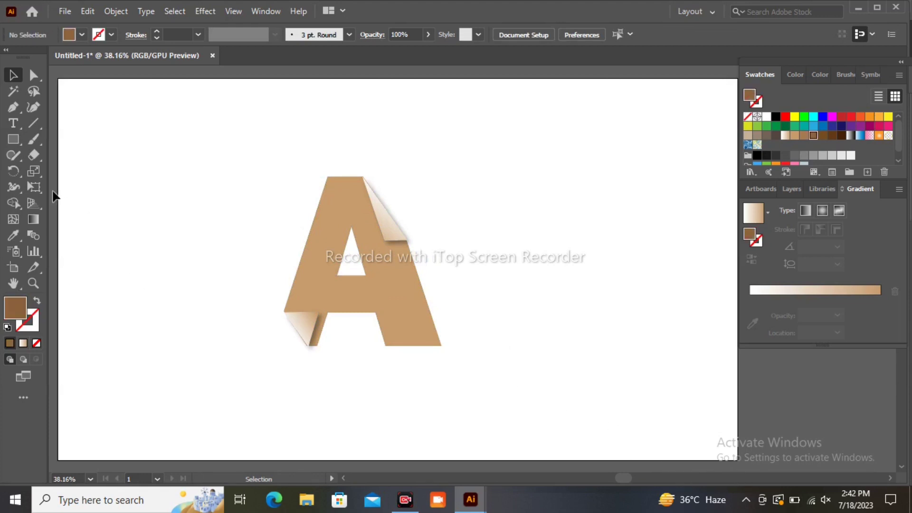
click(17, 141)
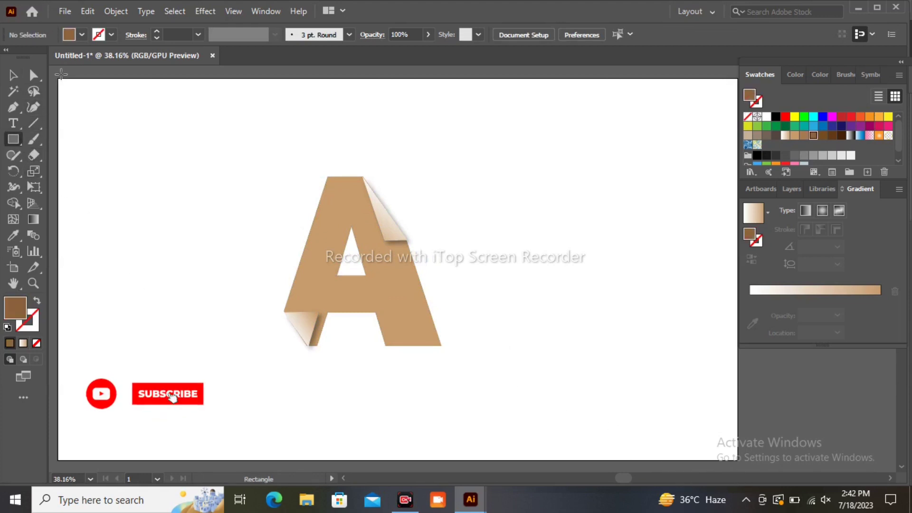
mouse_move(58, 78)
mouse_down()
mouse_move(401, 355)
mouse_move(649, 459)
mouse_move(738, 463)
mouse_up()
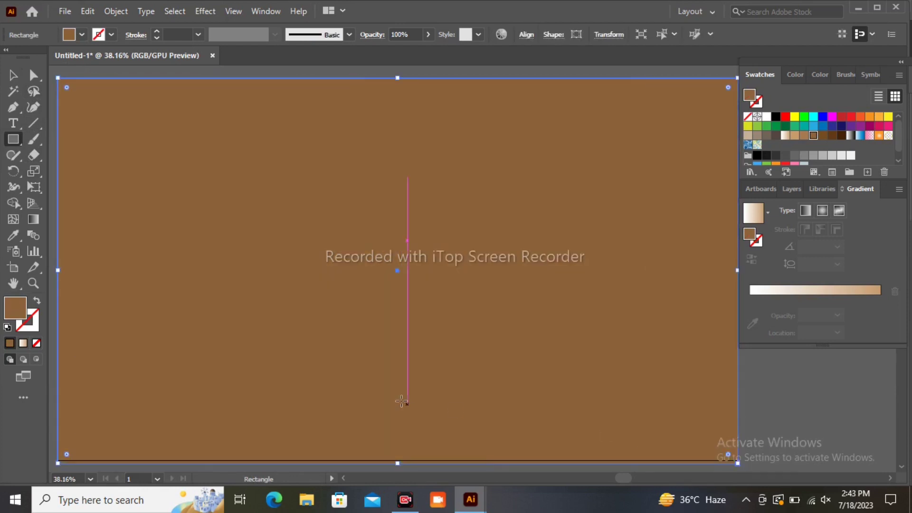
click(105, 17)
mouse_move(214, 99)
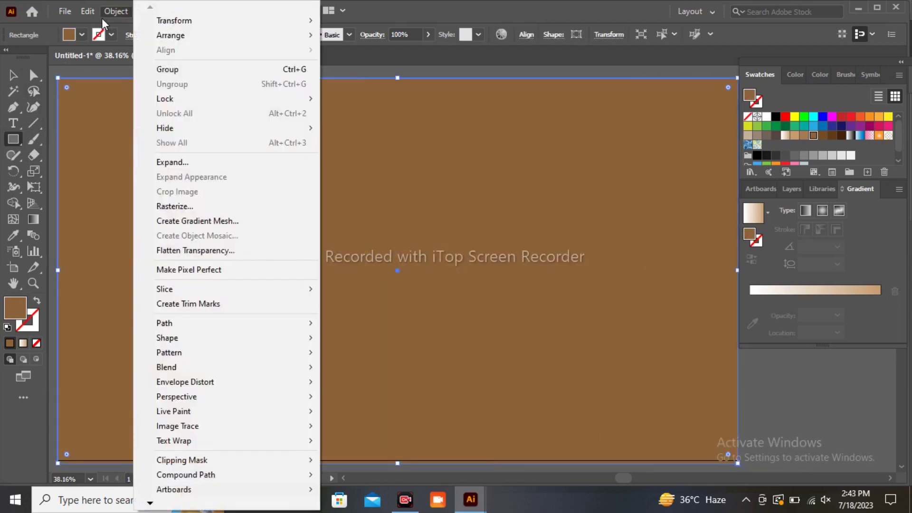
click(355, 98)
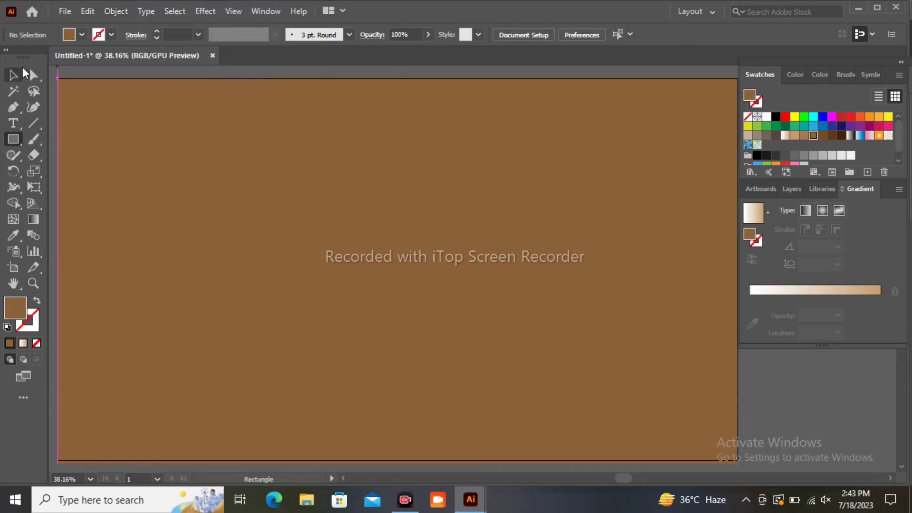
Step: Bring the letter A to the front and recentre it on the brown background
key(ctrl+a)
right_click(554, 409)
click(696, 340)
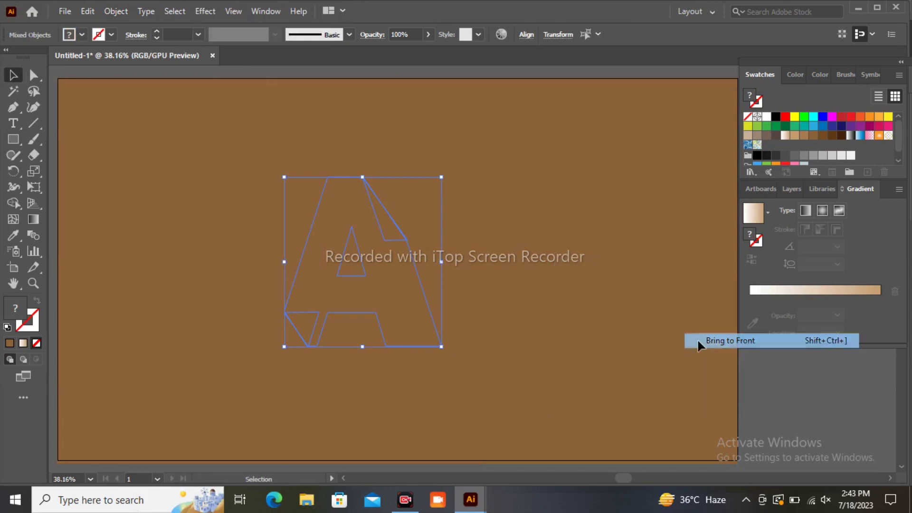
drag(395, 307, 416, 309)
click(520, 311)
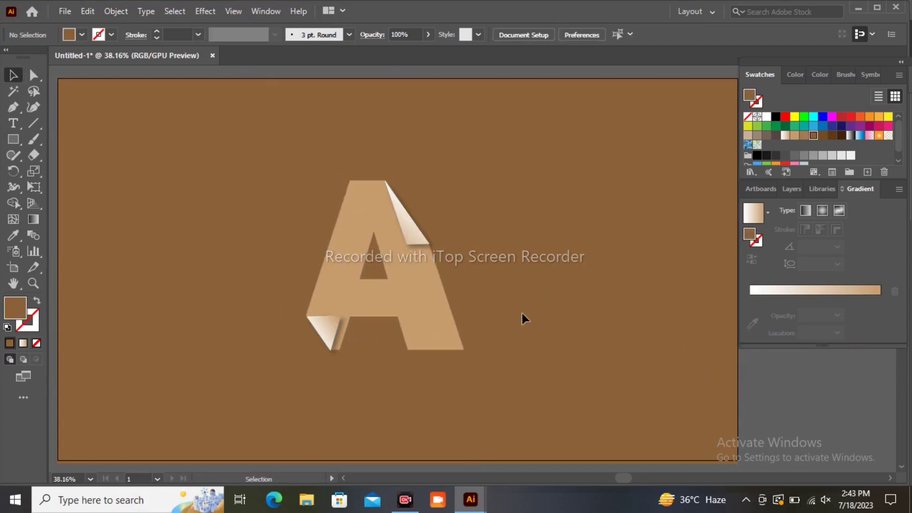